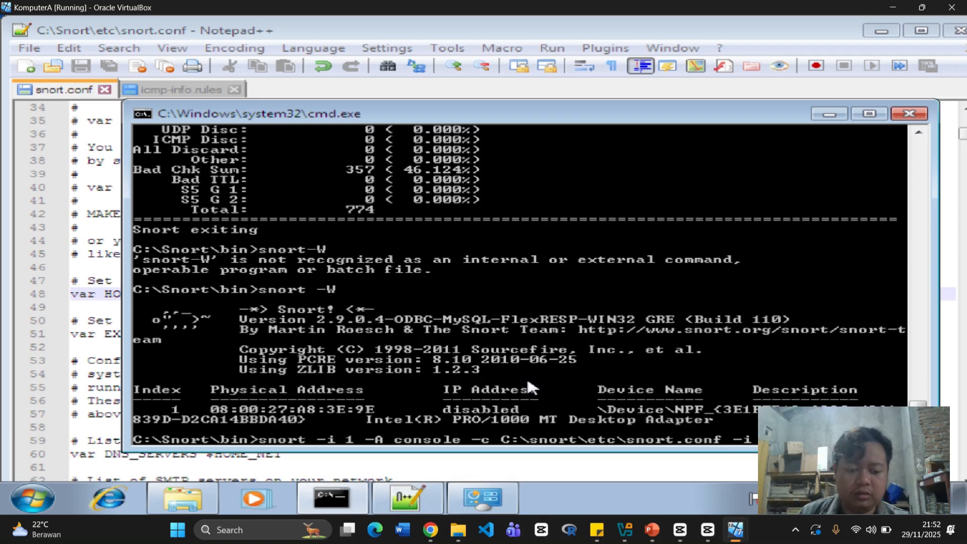
Run Snort on interface 1 with snort -i 1 -A console -c C:\snort\etc\snort.conf -i c:\snort\log -K ascii.
{"action": "key", "text": "Return"}
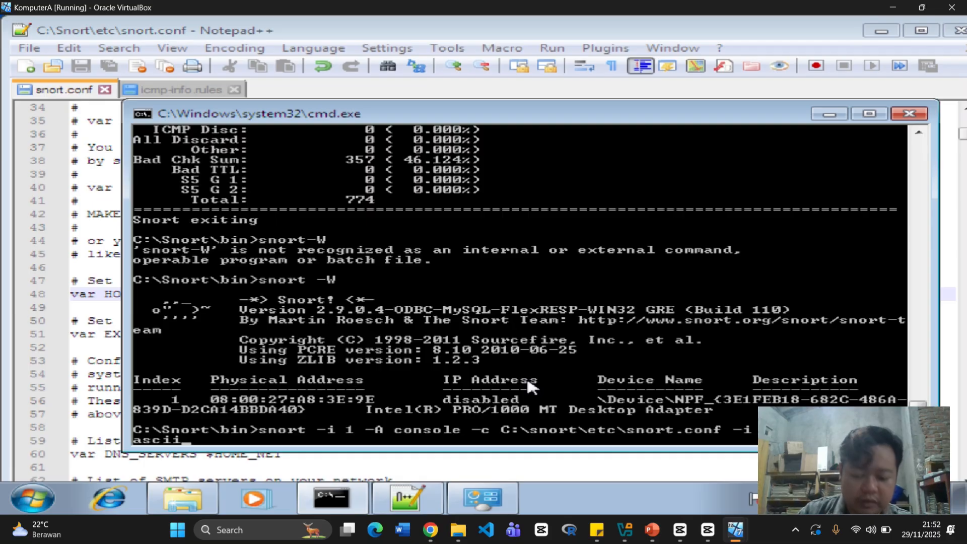
{"action": "key", "text": "Return"}
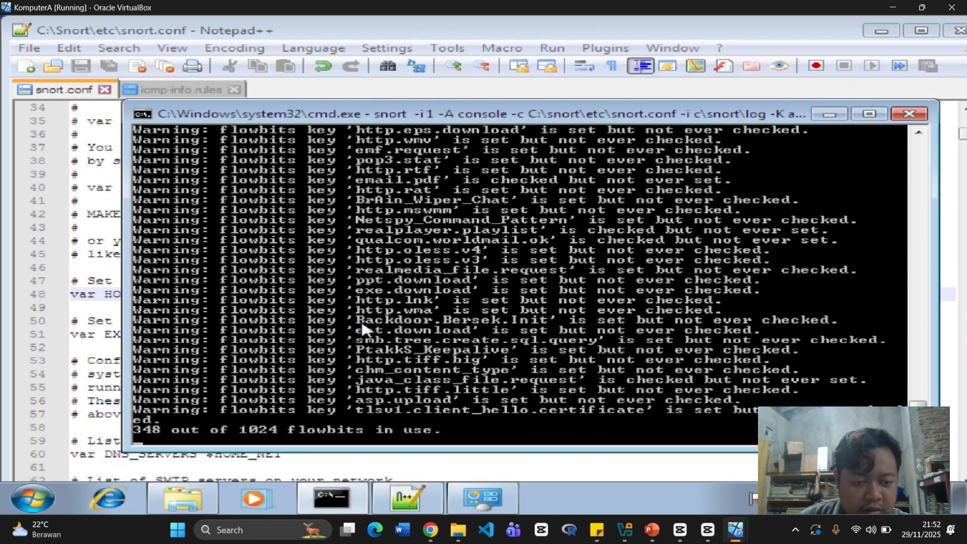
{"action": "scroll", "coordinate": [363, 330], "scroll_direction": "up", "scroll_amount": 15}
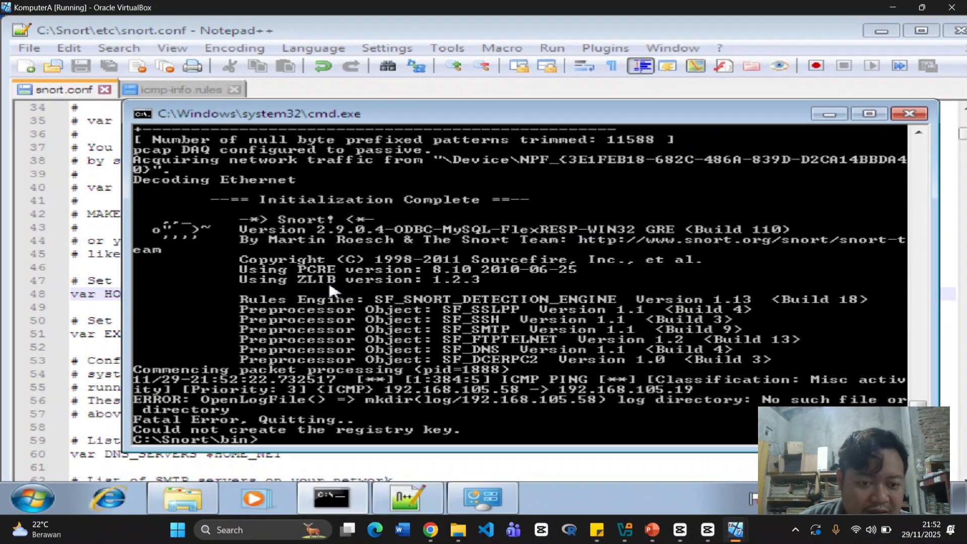
Examine the Snort run's output, from the event limit entries through the flowbits warnings to the closing messages.
{"action": "scroll", "coordinate": [330, 291], "scroll_direction": "up", "scroll_amount": 8}
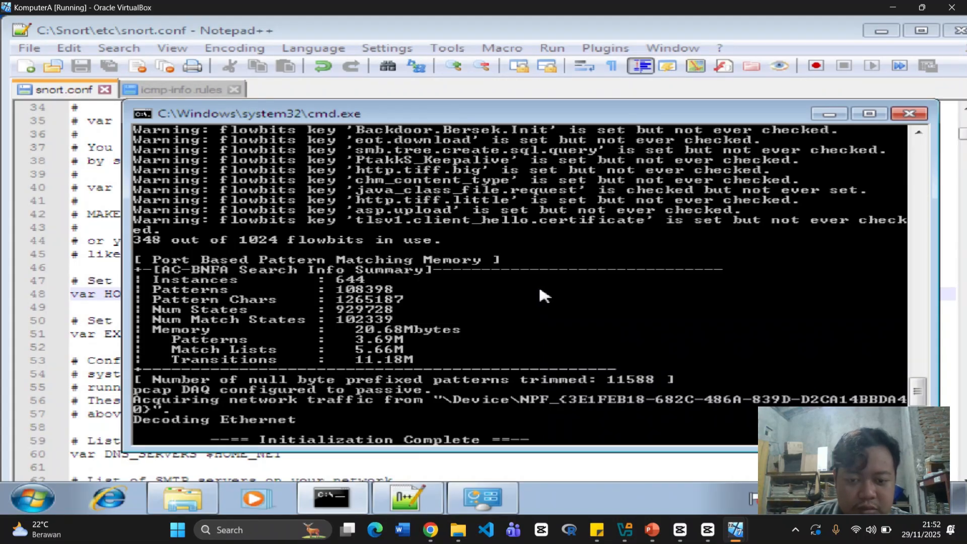
{"action": "scroll", "coordinate": [539, 292], "scroll_direction": "down", "scroll_amount": 3}
{"action": "scroll", "coordinate": [672, 252], "scroll_direction": "up", "scroll_amount": 5}
{"action": "scroll", "coordinate": [671, 250], "scroll_direction": "up", "scroll_amount": 20}
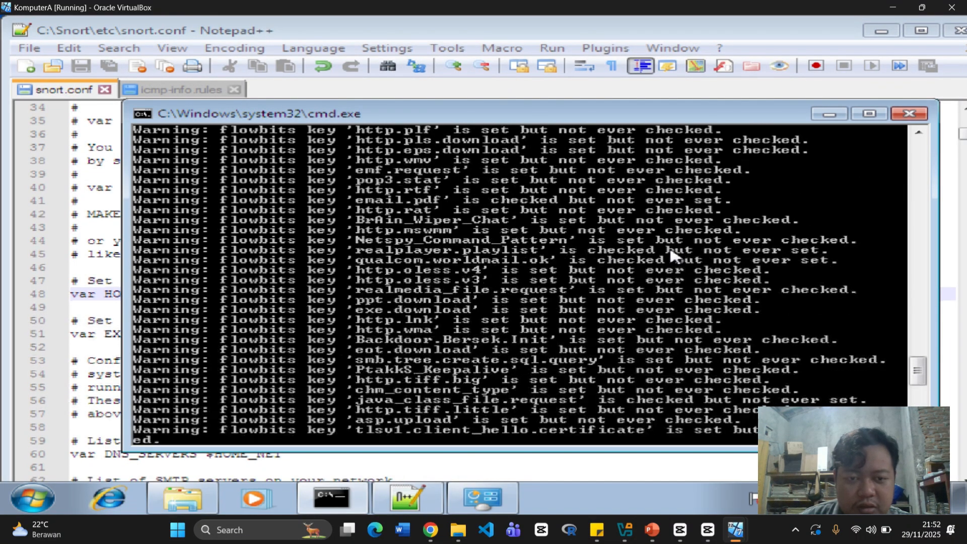
{"action": "scroll", "coordinate": [671, 250], "scroll_direction": "up", "scroll_amount": 20}
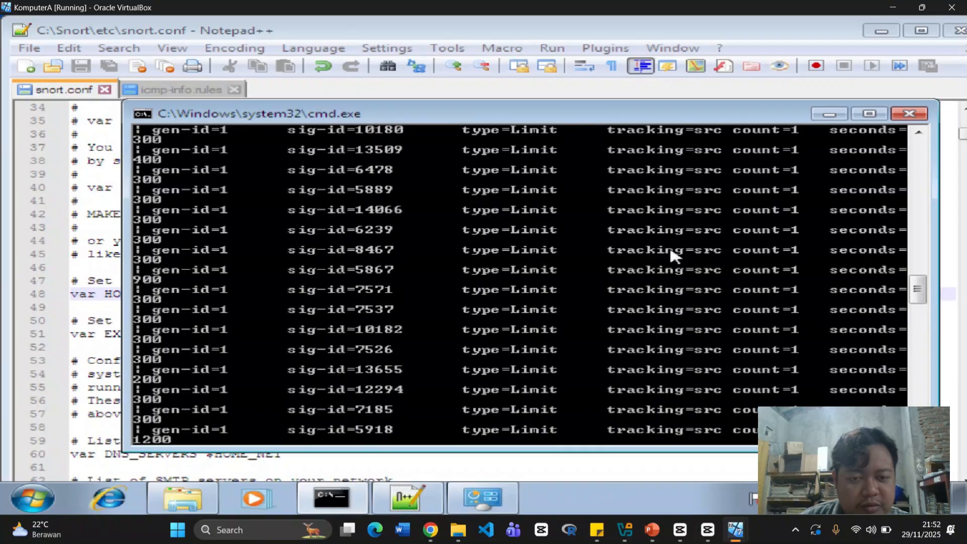
{"action": "scroll", "coordinate": [671, 252], "scroll_direction": "up", "scroll_amount": 15}
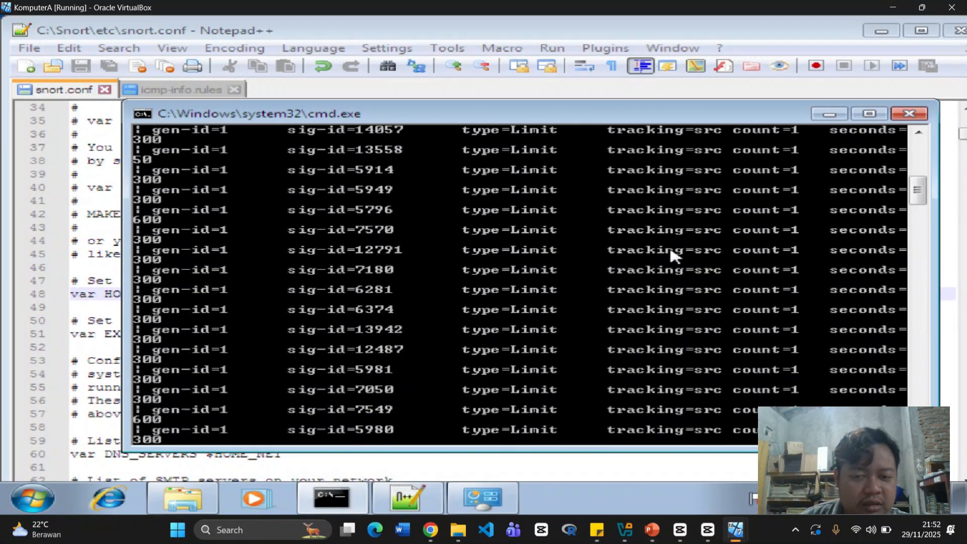
{"action": "scroll", "coordinate": [670, 257], "scroll_direction": "down", "scroll_amount": 1}
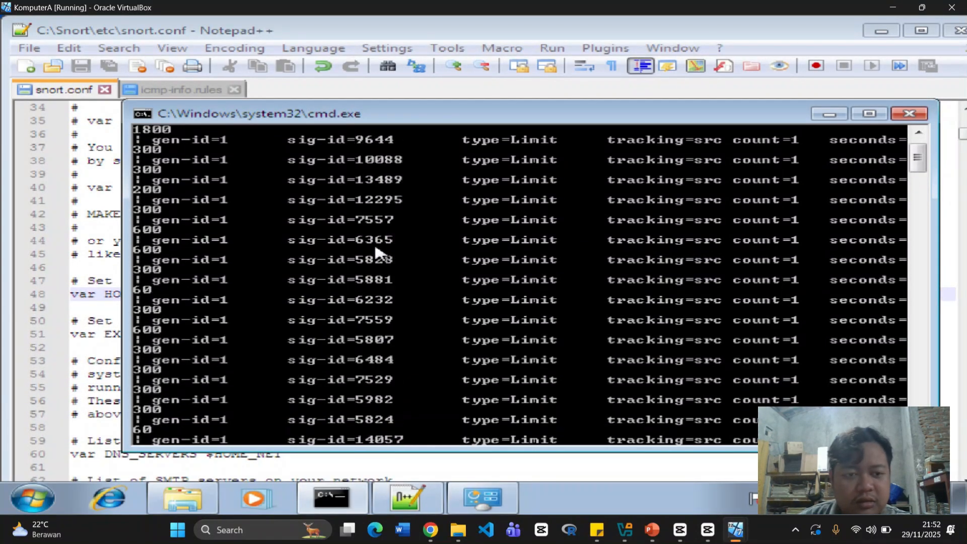
{"action": "scroll", "coordinate": [378, 252], "scroll_direction": "up", "scroll_amount": 1}
{"action": "scroll", "coordinate": [378, 251], "scroll_direction": "down", "scroll_amount": 15}
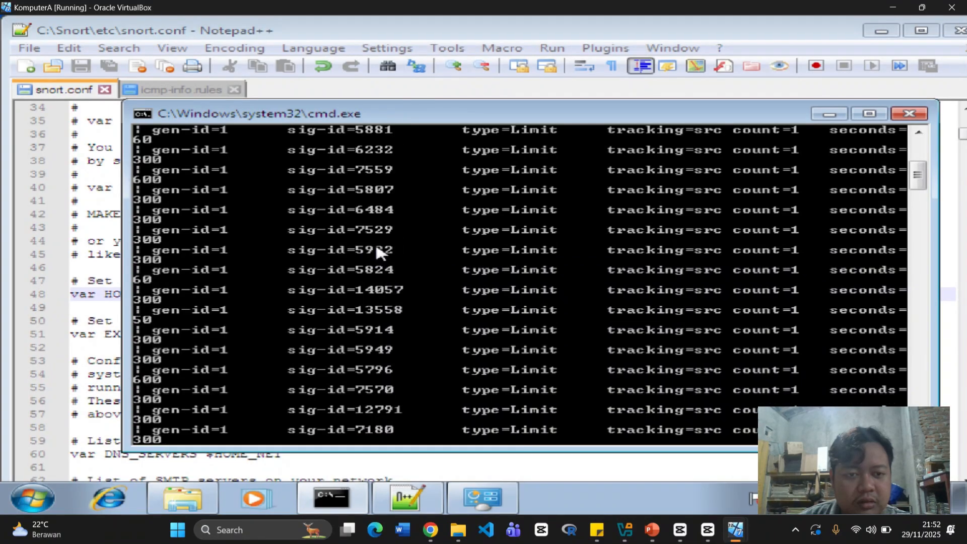
{"action": "scroll", "coordinate": [383, 250], "scroll_direction": "down", "scroll_amount": 5}
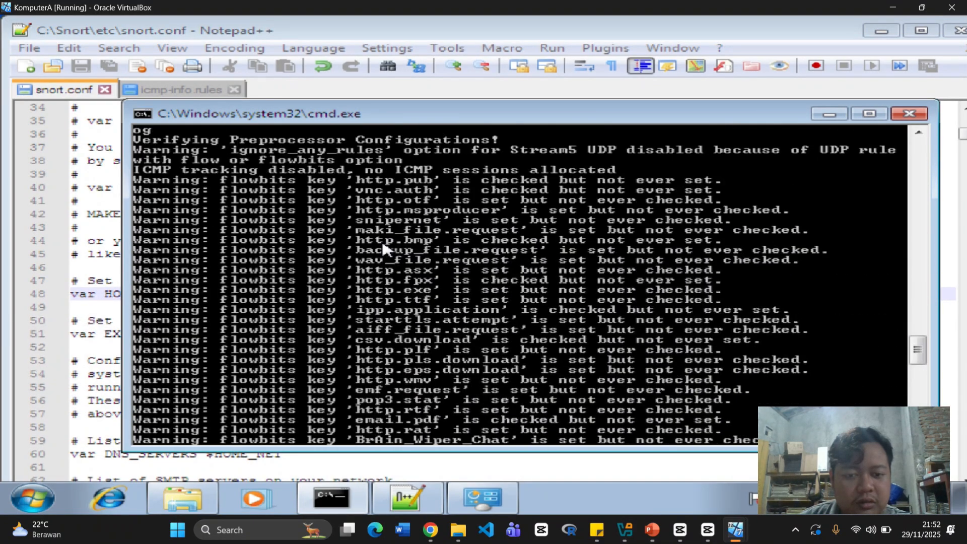
{"action": "scroll", "coordinate": [383, 248], "scroll_direction": "up", "scroll_amount": 9}
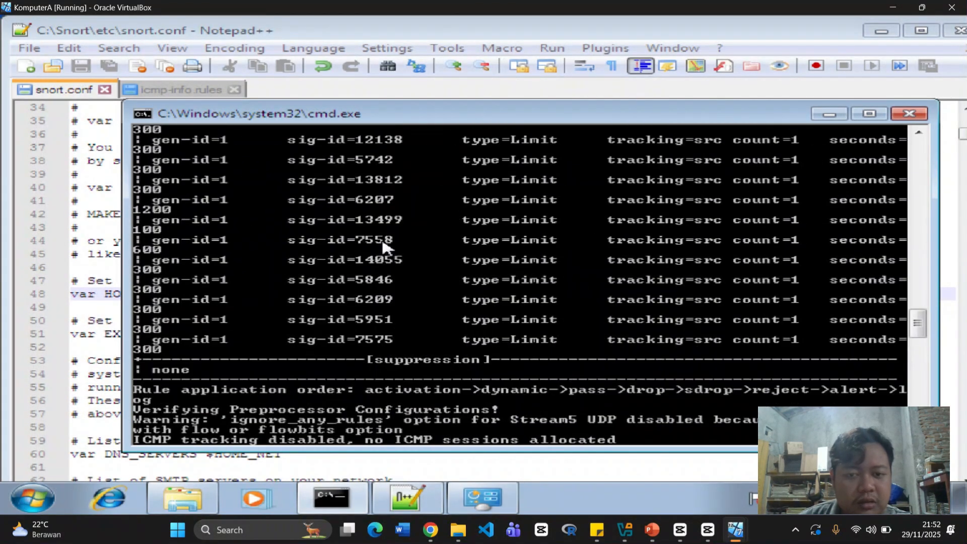
{"action": "scroll", "coordinate": [383, 247], "scroll_direction": "down", "scroll_amount": 4}
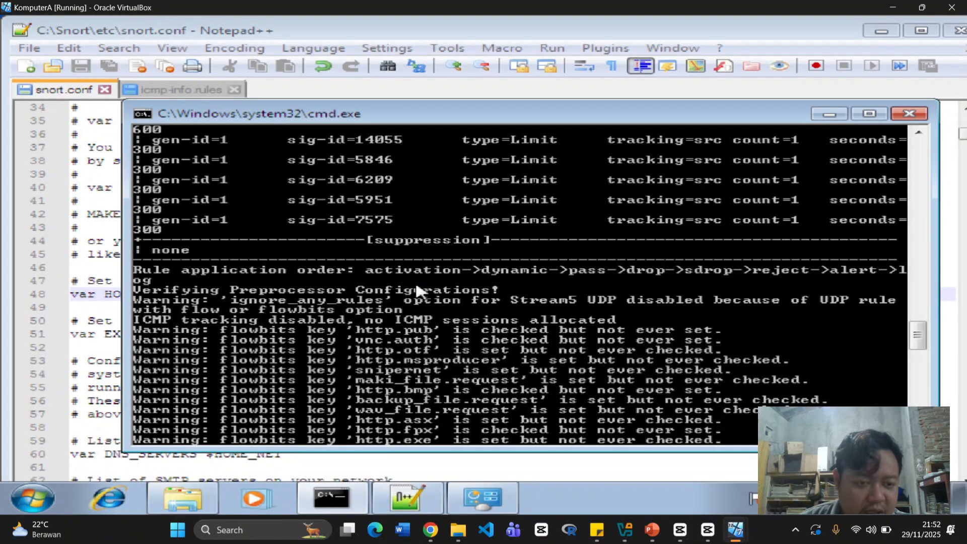
{"action": "scroll", "coordinate": [416, 282], "scroll_direction": "down", "scroll_amount": 5}
{"action": "scroll", "coordinate": [416, 282], "scroll_direction": "down", "scroll_amount": 4}
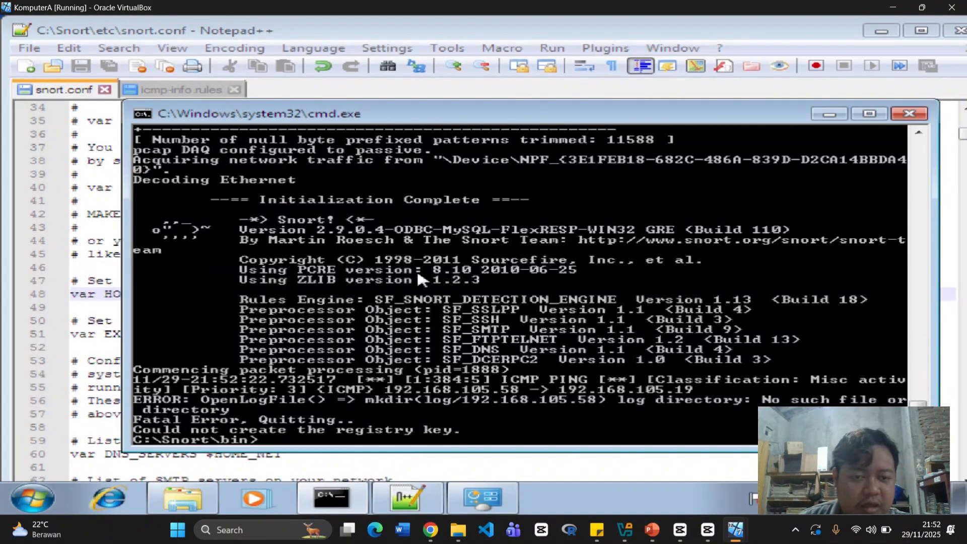
{"action": "scroll", "coordinate": [418, 279], "scroll_direction": "up", "scroll_amount": 5}
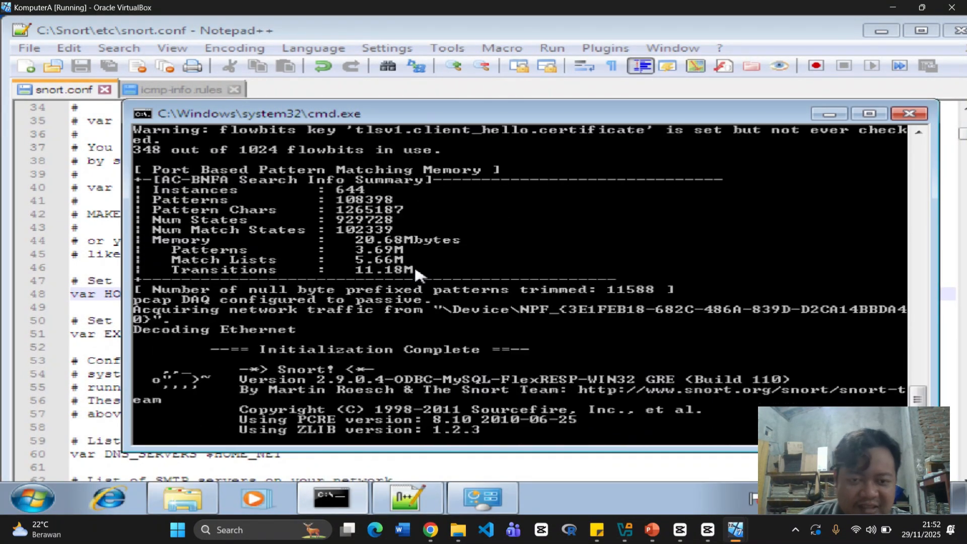
{"action": "scroll", "coordinate": [416, 271], "scroll_direction": "up", "scroll_amount": 1}
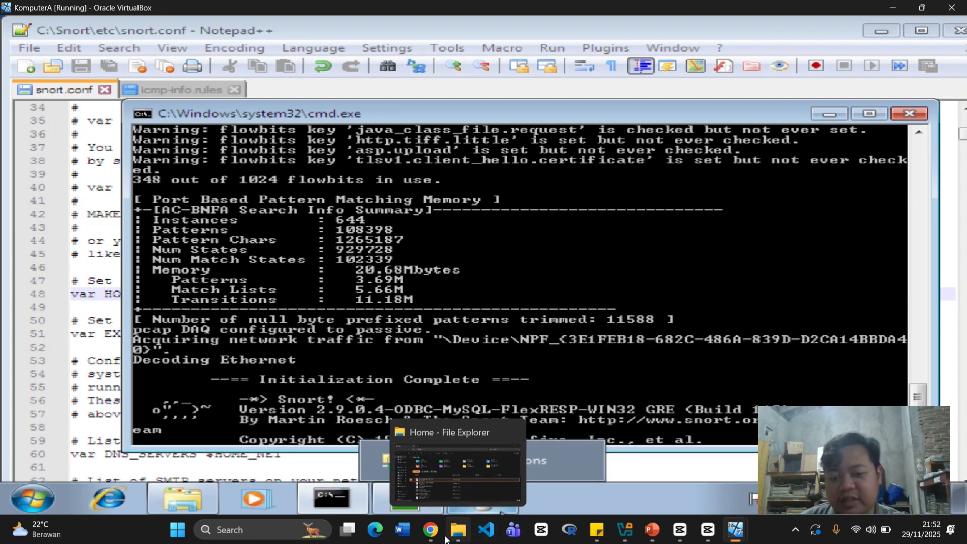
Switch to Chrome and check the sample Snort console output in Gambar 16 of the practical guide.
{"action": "left_click", "coordinate": [430, 531]}
{"action": "scroll", "coordinate": [492, 205], "scroll_direction": "down", "scroll_amount": 10}
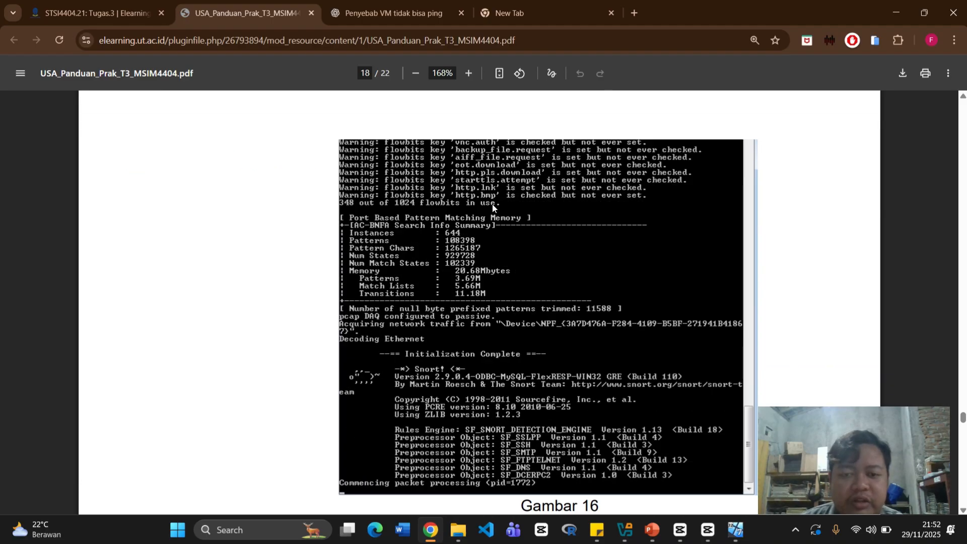
{"action": "scroll", "coordinate": [489, 207], "scroll_direction": "down", "scroll_amount": 2}
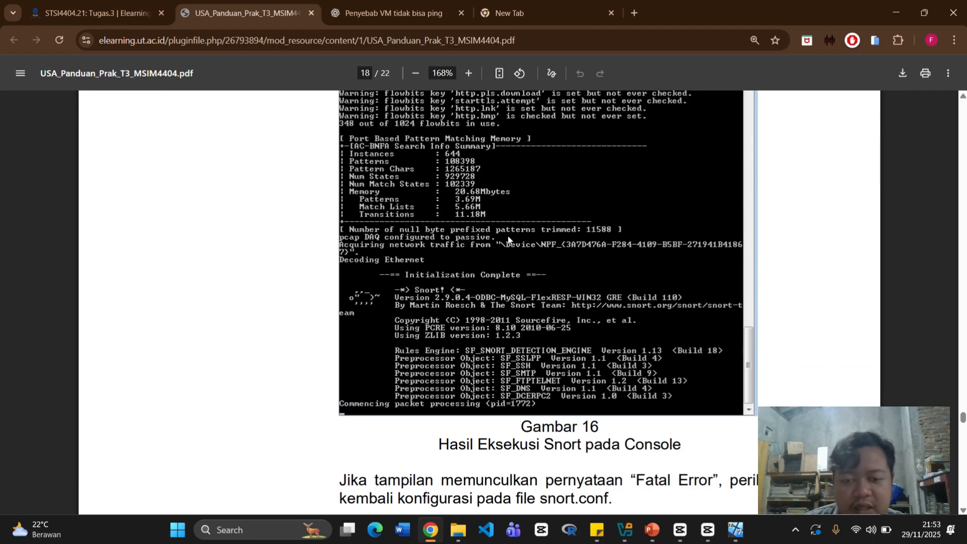
{"action": "scroll", "coordinate": [514, 277], "scroll_direction": "up", "scroll_amount": 2}
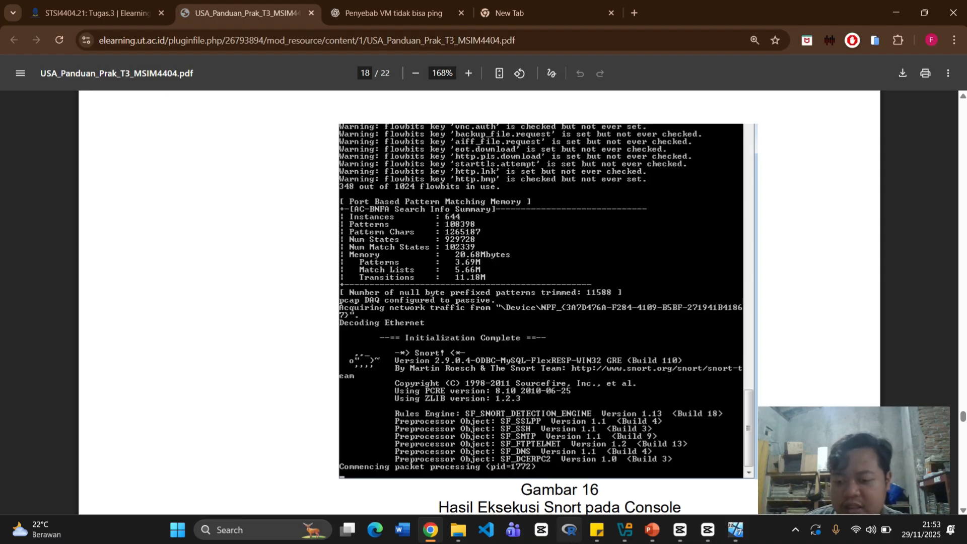
Return to the KomputerA virtual machine and maximize the Command Prompt window to view the end of the Snort output.
{"action": "left_click", "coordinate": [736, 530]}
{"action": "left_click", "coordinate": [750, 469]}
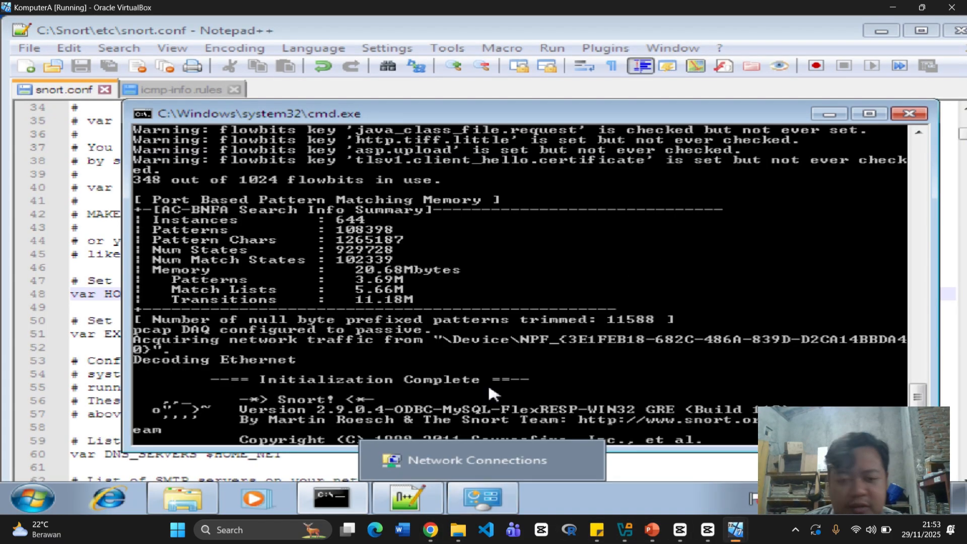
{"action": "scroll", "coordinate": [504, 302], "scroll_direction": "down", "scroll_amount": 3}
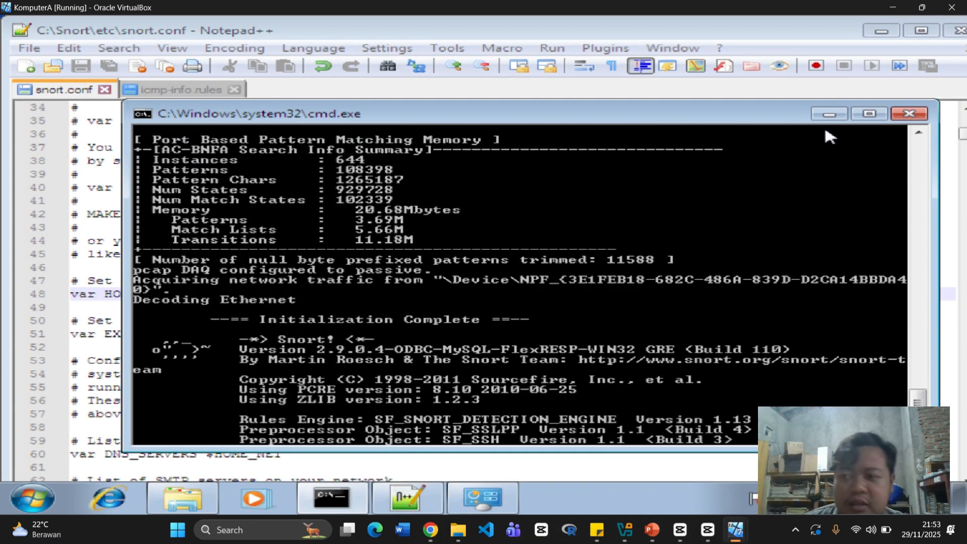
{"action": "left_click", "coordinate": [870, 114]}
{"action": "scroll", "coordinate": [228, 335], "scroll_direction": "up", "scroll_amount": 2}
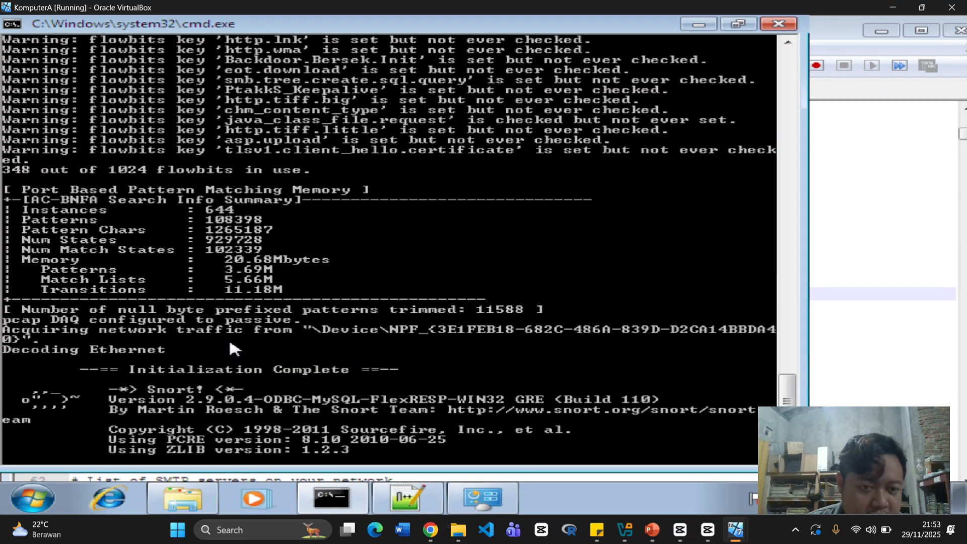
{"action": "scroll", "coordinate": [228, 334], "scroll_direction": "down", "scroll_amount": 1}
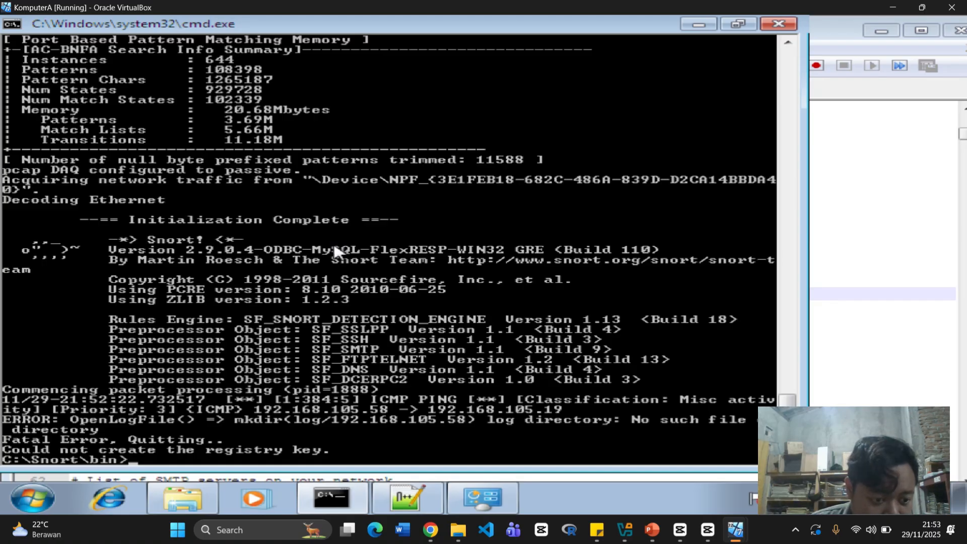
{"action": "key", "text": "Return"}
{"action": "key", "text": "Return"}
{"action": "key", "text": "Return"}
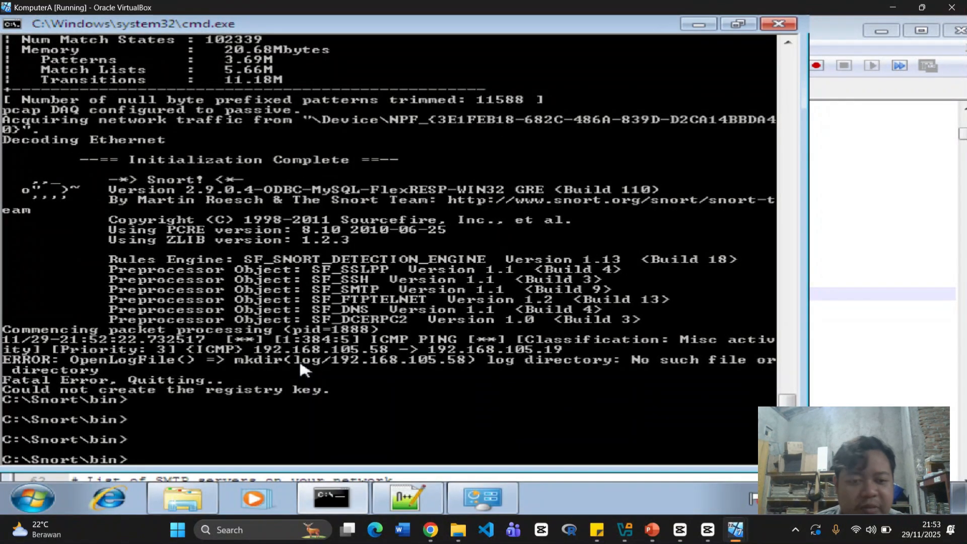
Review the Snort output in the enlarged console, covering the initialization summary, flowbits warnings and event limit entries.
{"action": "scroll", "coordinate": [301, 370], "scroll_direction": "up", "scroll_amount": 4}
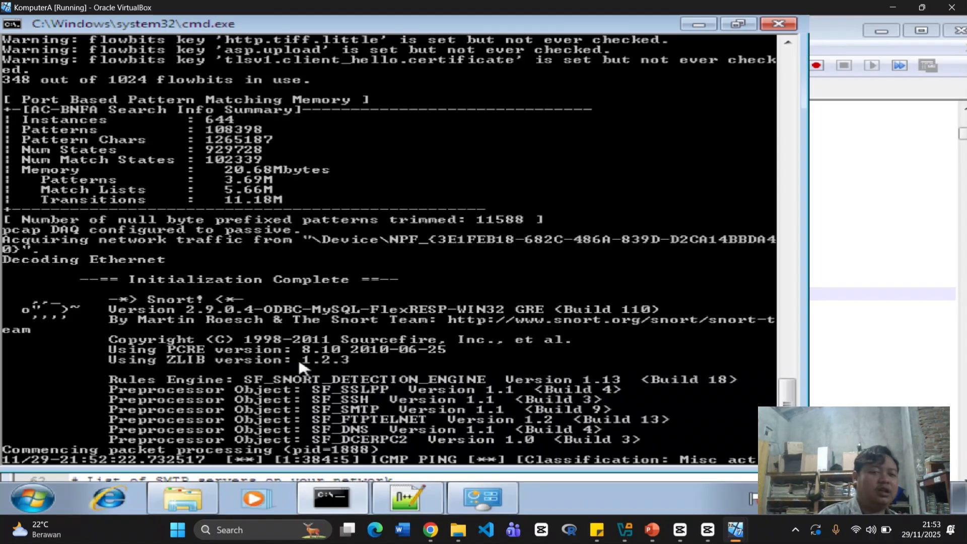
{"action": "scroll", "coordinate": [301, 370], "scroll_direction": "up", "scroll_amount": 20}
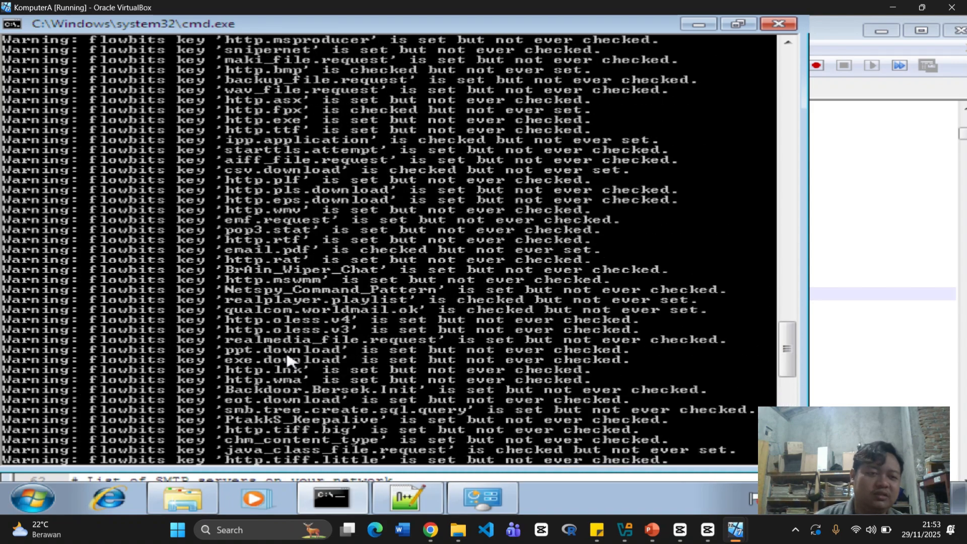
{"action": "scroll", "coordinate": [292, 355], "scroll_direction": "up", "scroll_amount": 4}
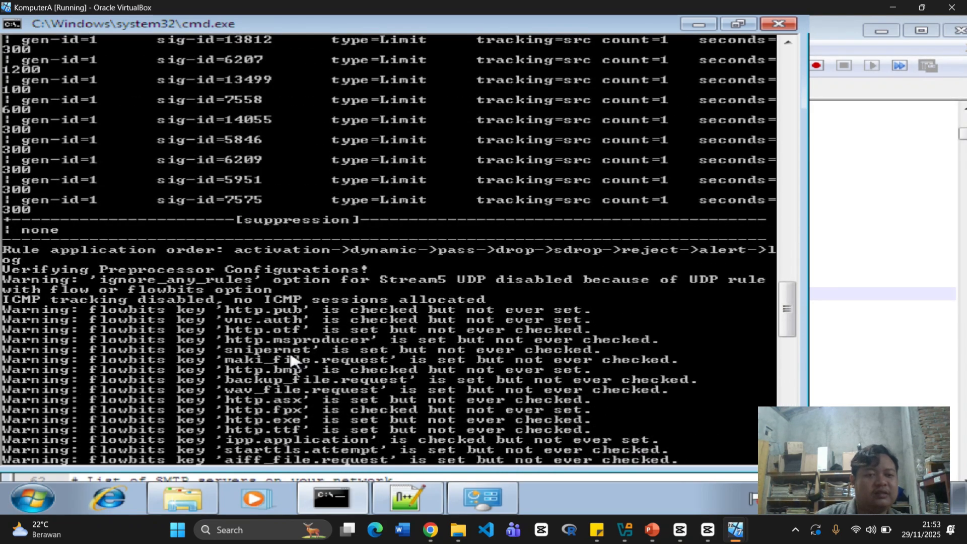
{"action": "scroll", "coordinate": [291, 359], "scroll_direction": "up", "scroll_amount": 18}
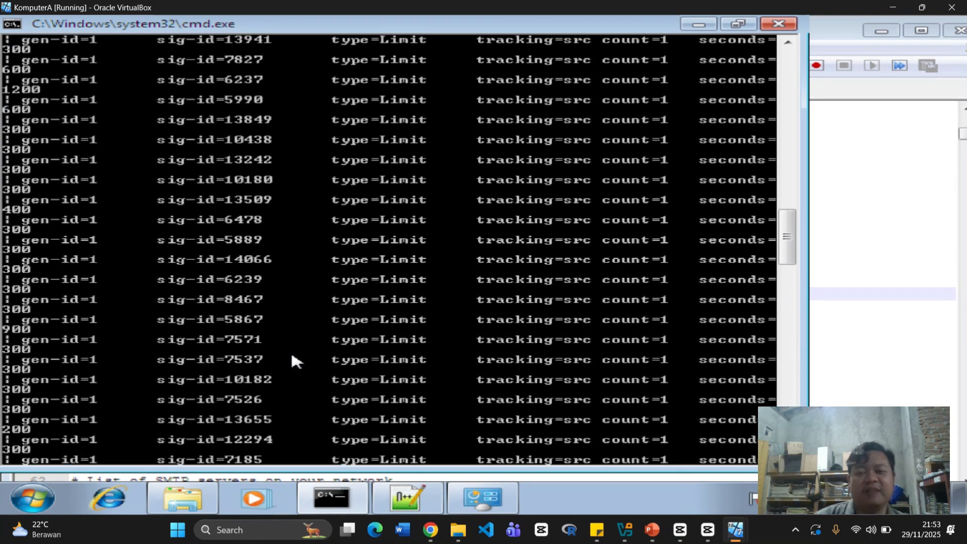
{"action": "scroll", "coordinate": [291, 359], "scroll_direction": "up", "scroll_amount": 12}
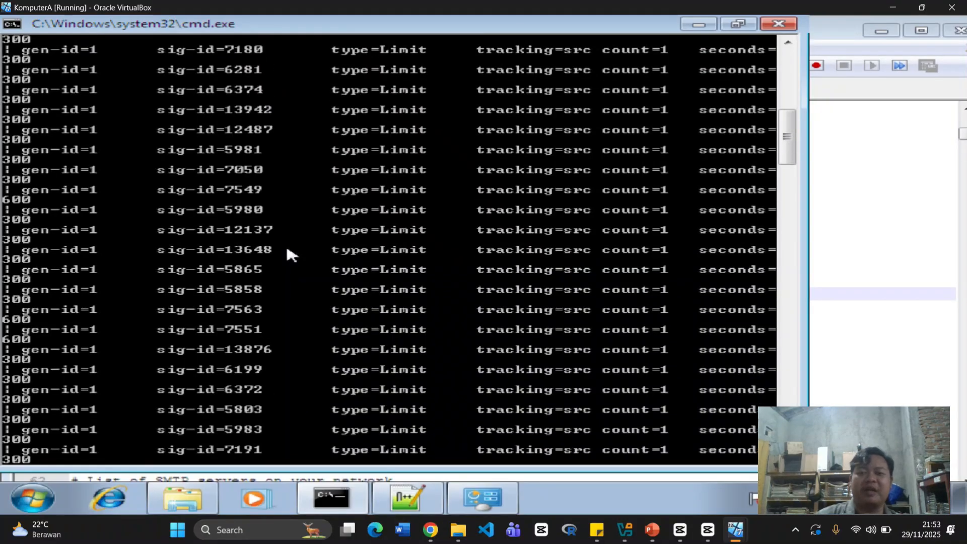
{"action": "scroll", "coordinate": [288, 252], "scroll_direction": "up", "scroll_amount": 3}
{"action": "scroll", "coordinate": [295, 250], "scroll_direction": "down", "scroll_amount": 18}
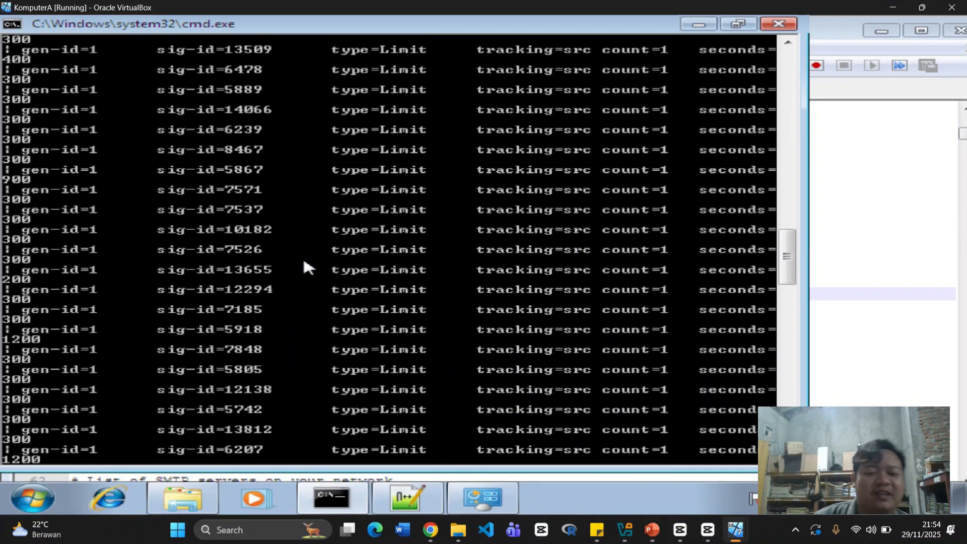
{"action": "scroll", "coordinate": [307, 272], "scroll_direction": "down", "scroll_amount": 20}
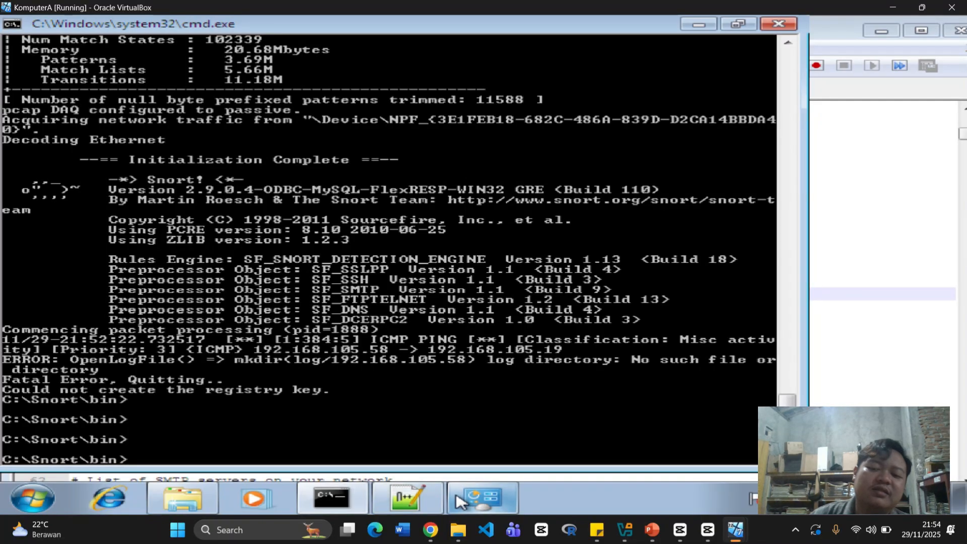
Switch to Chrome and read steps 10 to 12 of the guide on ping flood simulation, detection and logging.
{"action": "left_click", "coordinate": [434, 530]}
{"action": "scroll", "coordinate": [415, 416], "scroll_direction": "down", "scroll_amount": 10}
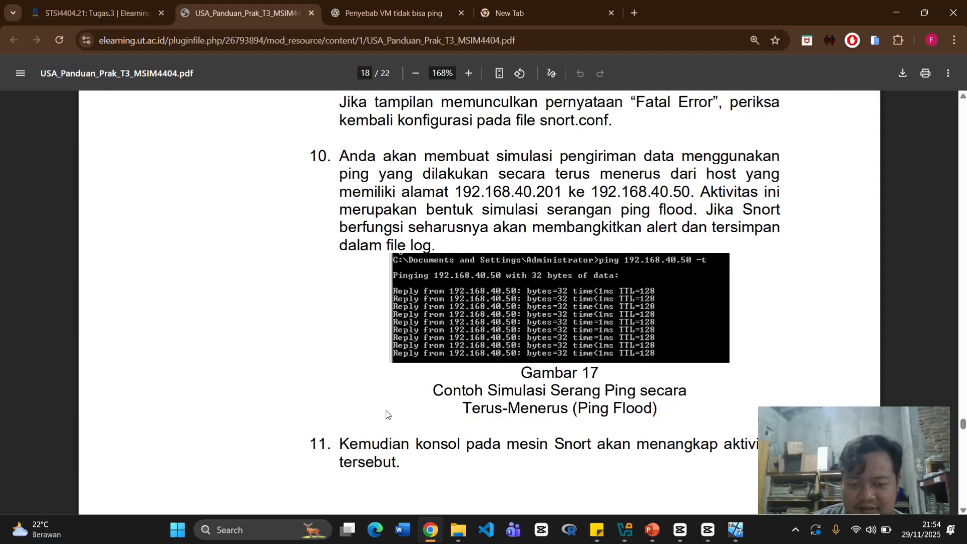
{"action": "scroll", "coordinate": [386, 415], "scroll_direction": "down", "scroll_amount": 5}
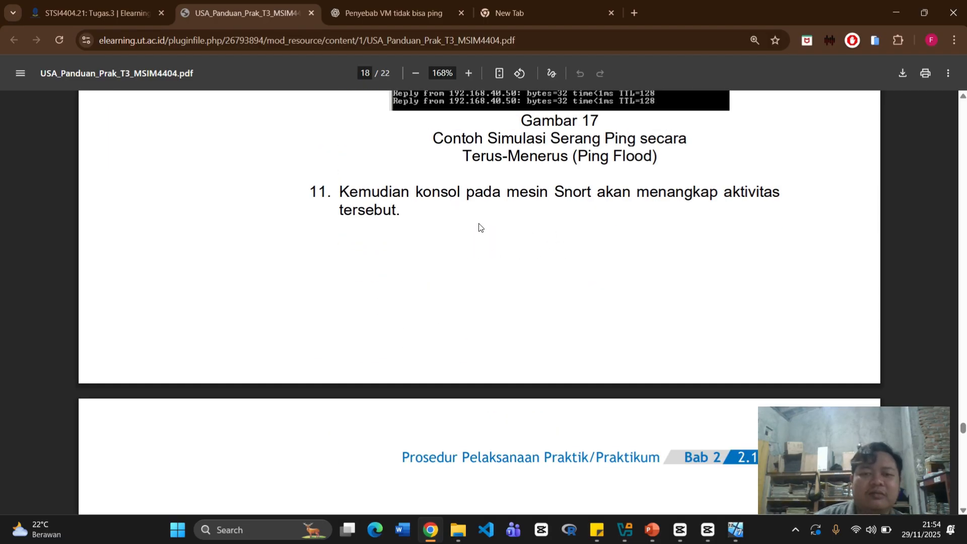
{"action": "scroll", "coordinate": [479, 227], "scroll_direction": "down", "scroll_amount": 7}
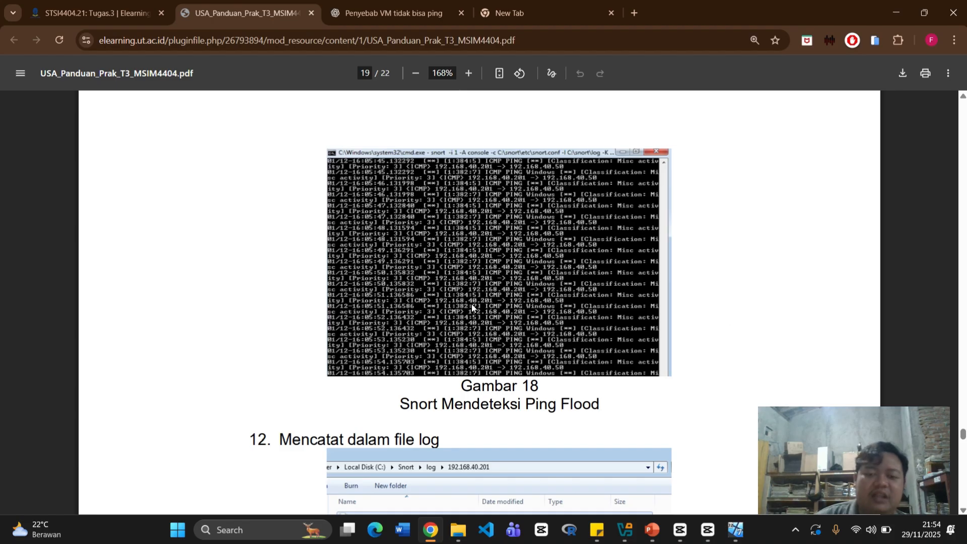
Return to the KomputerA virtual machine and look back through the preprocessor warnings and event limit entries.
{"action": "left_click", "coordinate": [736, 530]}
{"action": "scroll", "coordinate": [272, 239], "scroll_direction": "up", "scroll_amount": 15}
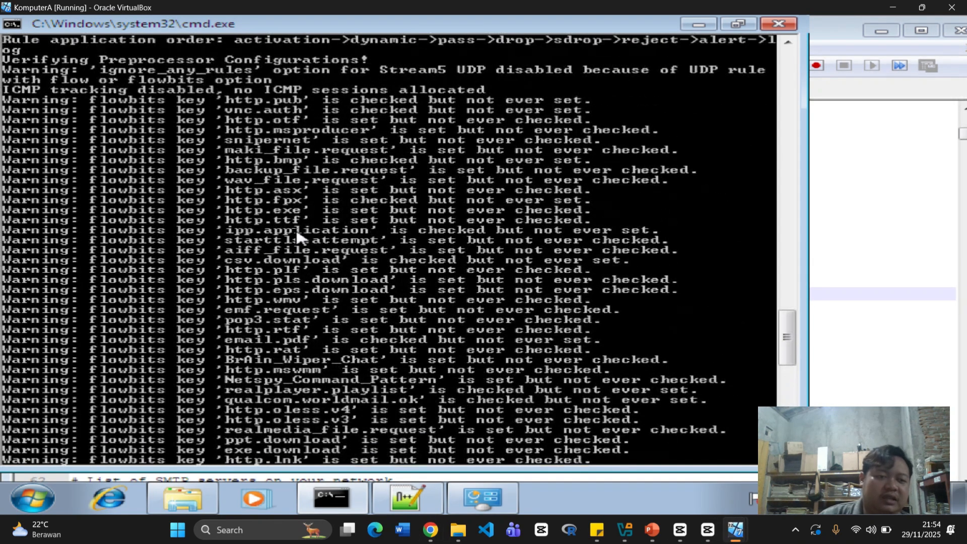
{"action": "scroll", "coordinate": [272, 239], "scroll_direction": "up", "scroll_amount": 3}
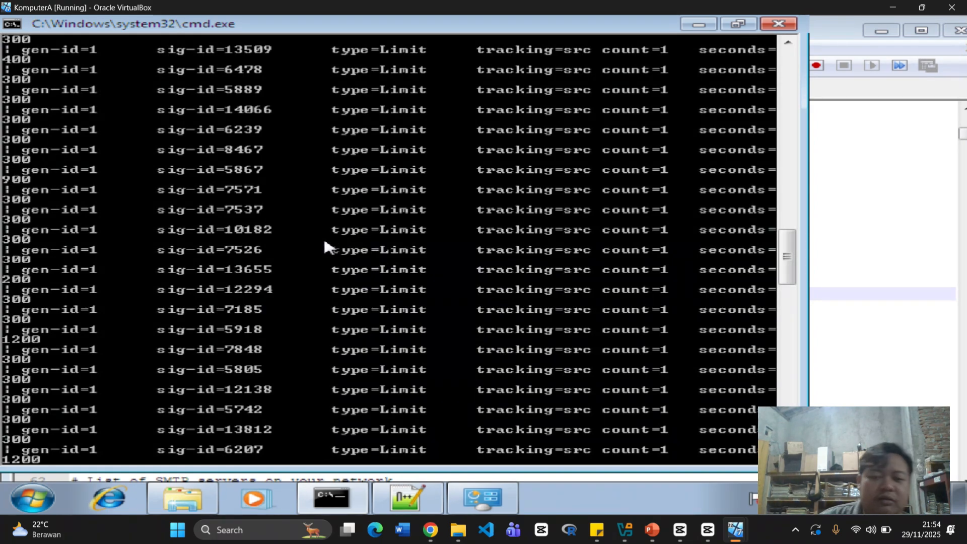
Look further back through the list of Snort event limit entries in the console.
{"action": "scroll", "coordinate": [325, 246], "scroll_direction": "up", "scroll_amount": 18}
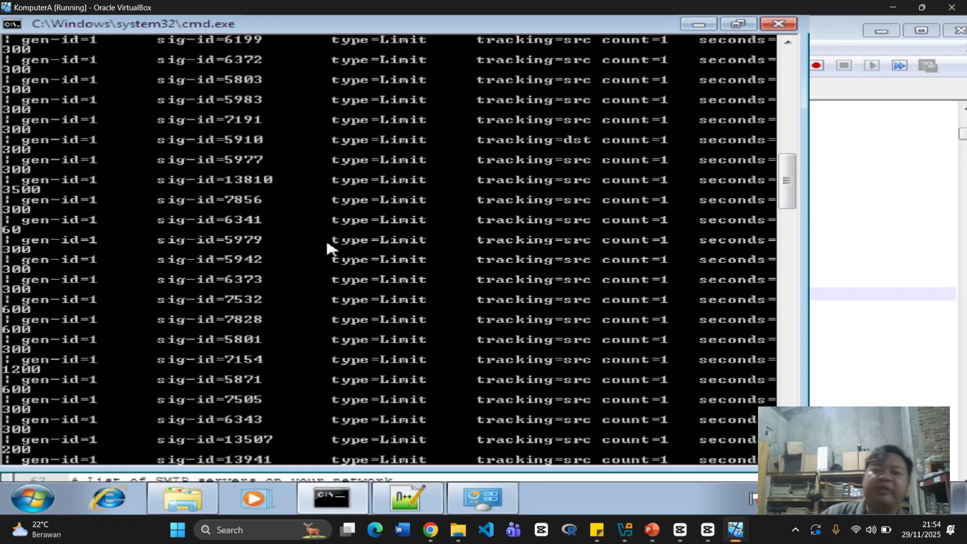
{"action": "scroll", "coordinate": [328, 241], "scroll_direction": "up", "scroll_amount": 20}
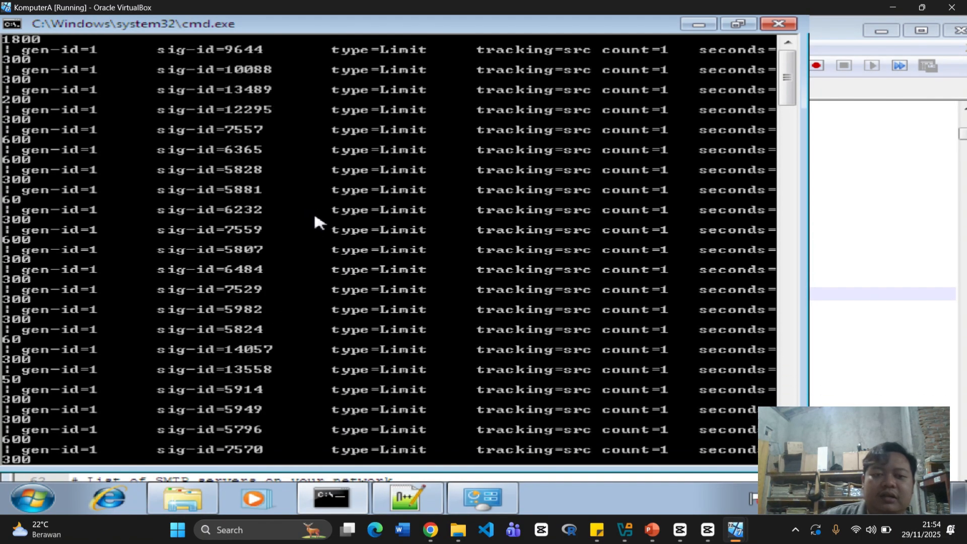
{"action": "scroll", "coordinate": [318, 222], "scroll_direction": "down", "scroll_amount": 20}
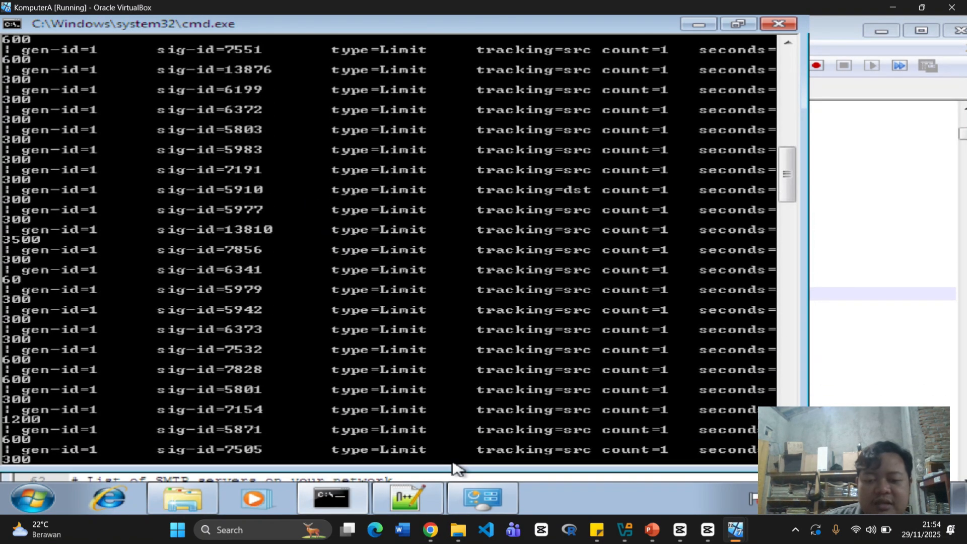
Switch to Chrome and examine the guide's Gambar 18 ping flood alerts and the step 12 log file example up close.
{"action": "left_click", "coordinate": [430, 529]}
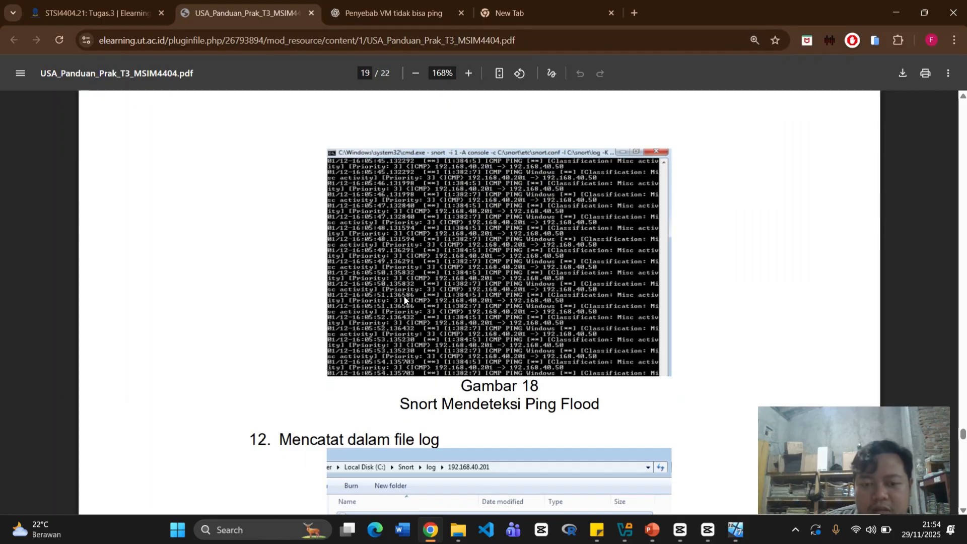
{"action": "scroll", "coordinate": [405, 299], "scroll_direction": "up", "scroll_amount": 3}
{"action": "scroll", "coordinate": [488, 336], "scroll_direction": "down", "scroll_amount": 4}
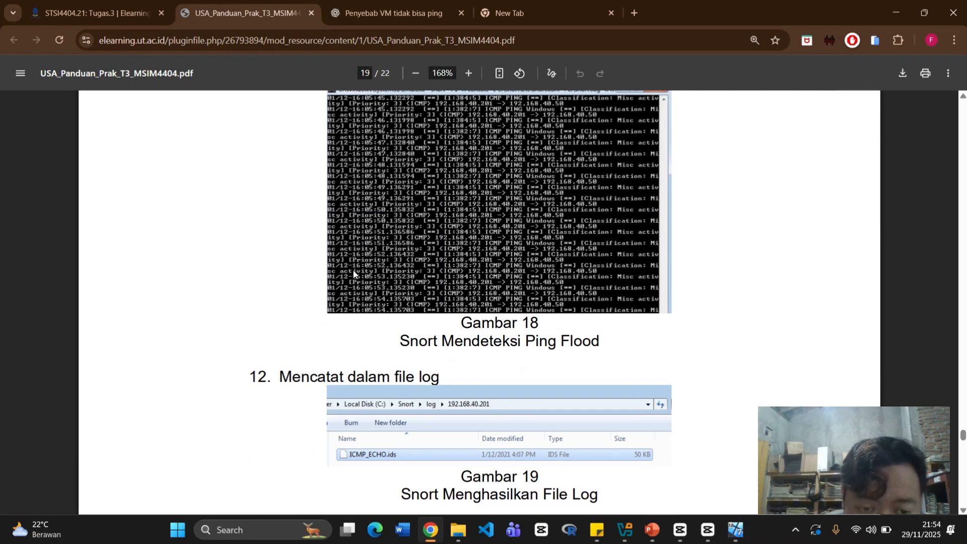
{"action": "scroll", "coordinate": [350, 269], "scroll_direction": "up", "scroll_amount": 6}
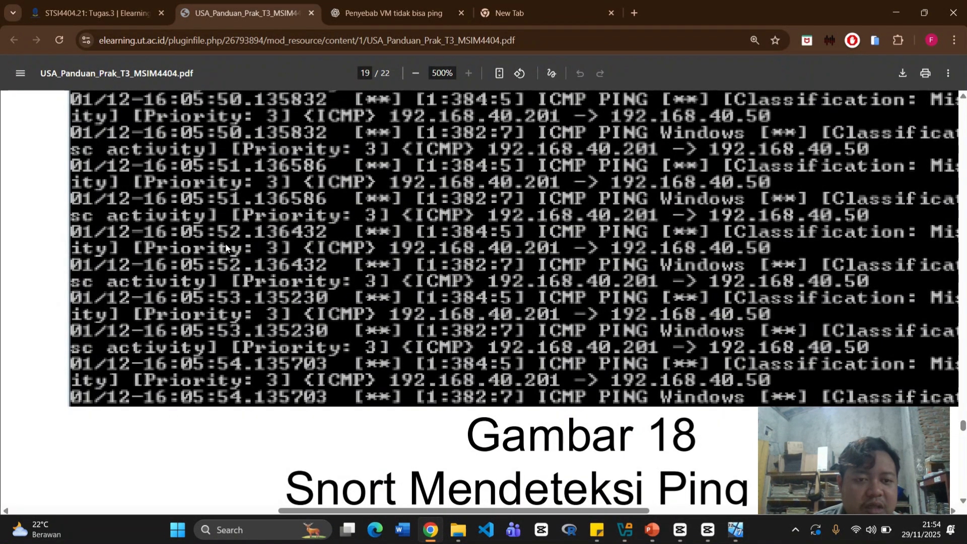
{"action": "scroll", "coordinate": [239, 275], "scroll_direction": "down", "scroll_amount": 6}
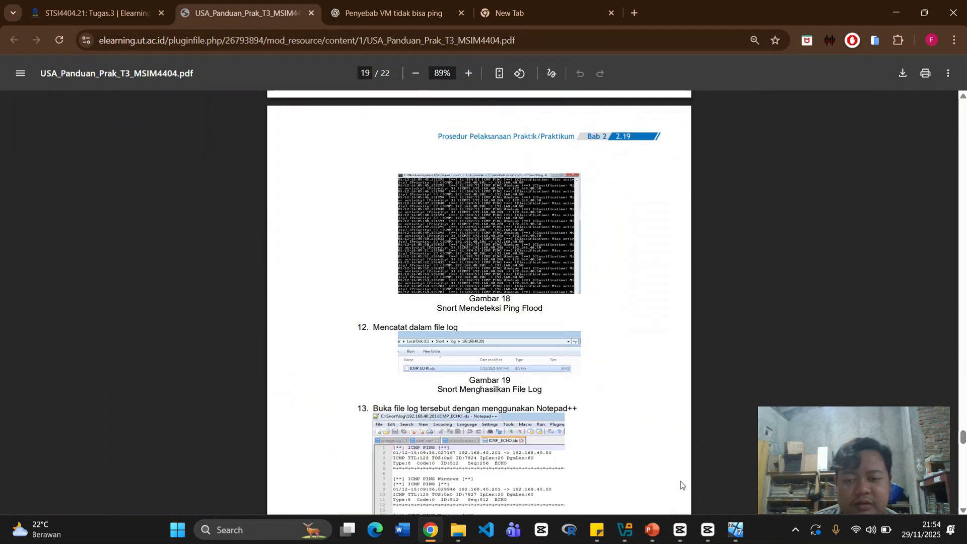
{"action": "scroll", "coordinate": [458, 299], "scroll_direction": "up", "scroll_amount": 4}
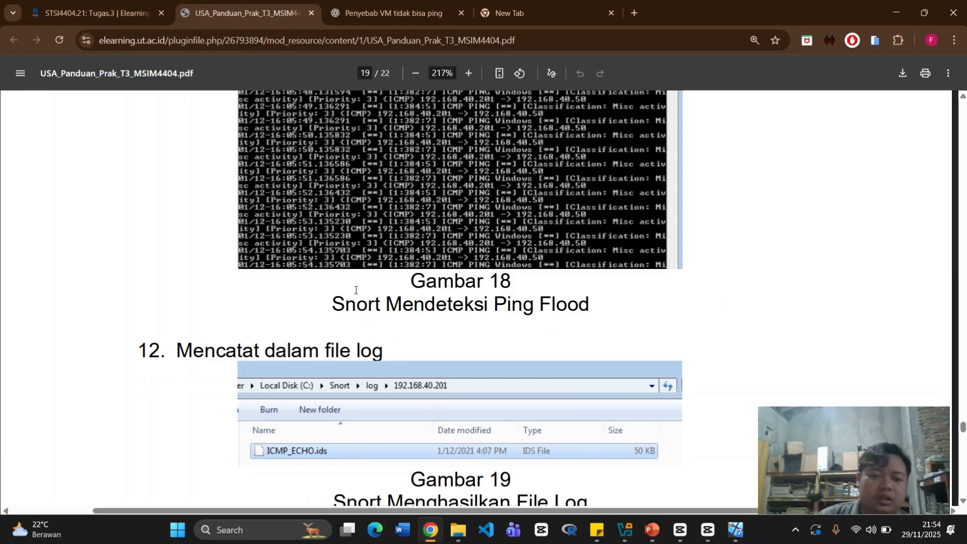
{"action": "scroll", "coordinate": [356, 290], "scroll_direction": "down", "scroll_amount": 1}
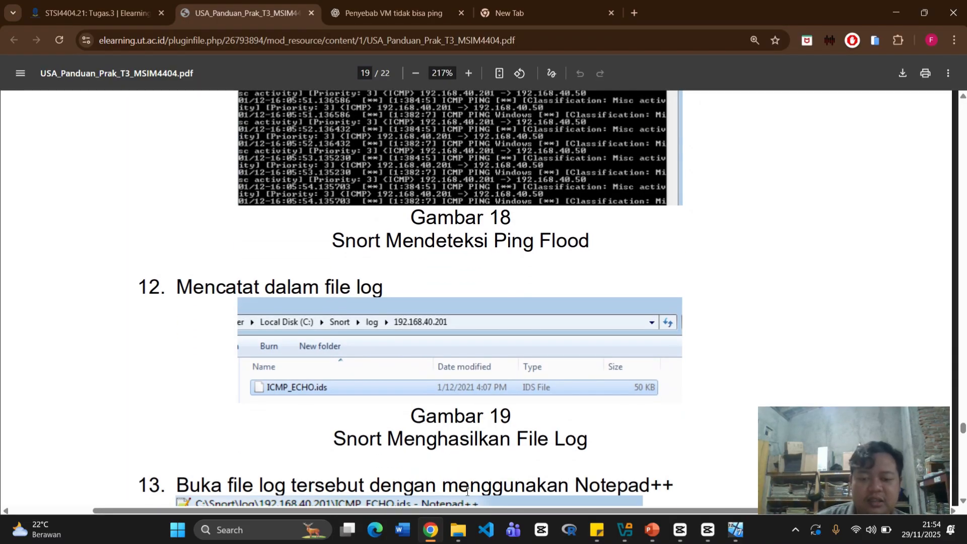
Return to the KomputerA virtual machine and open the C:\Snort\log folder to check for log files.
{"action": "left_click", "coordinate": [457, 530]}
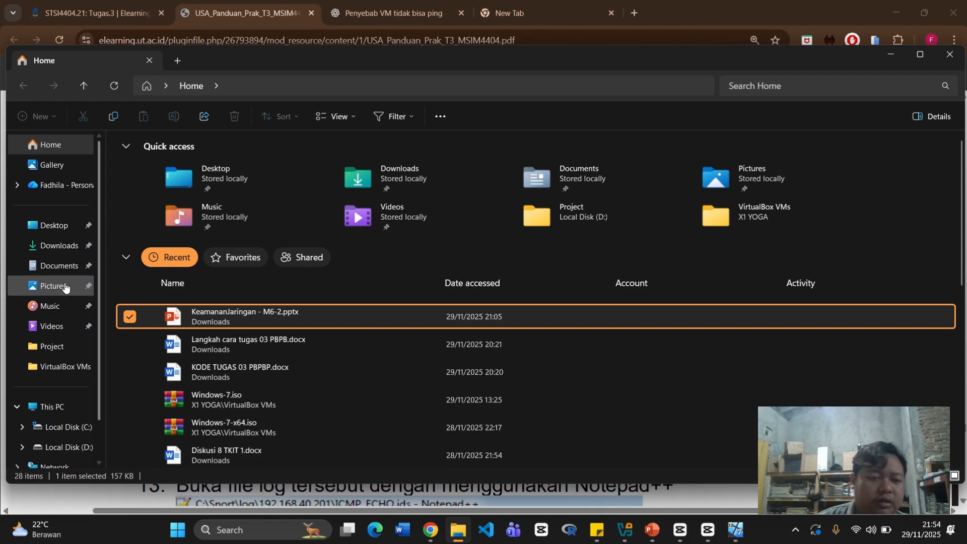
{"action": "left_click", "coordinate": [458, 530]}
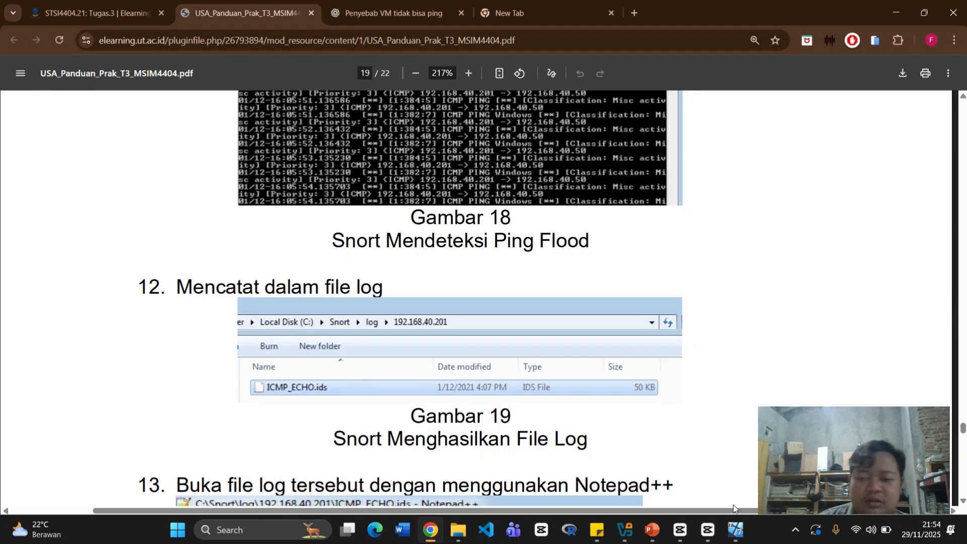
{"action": "left_click", "coordinate": [735, 530]}
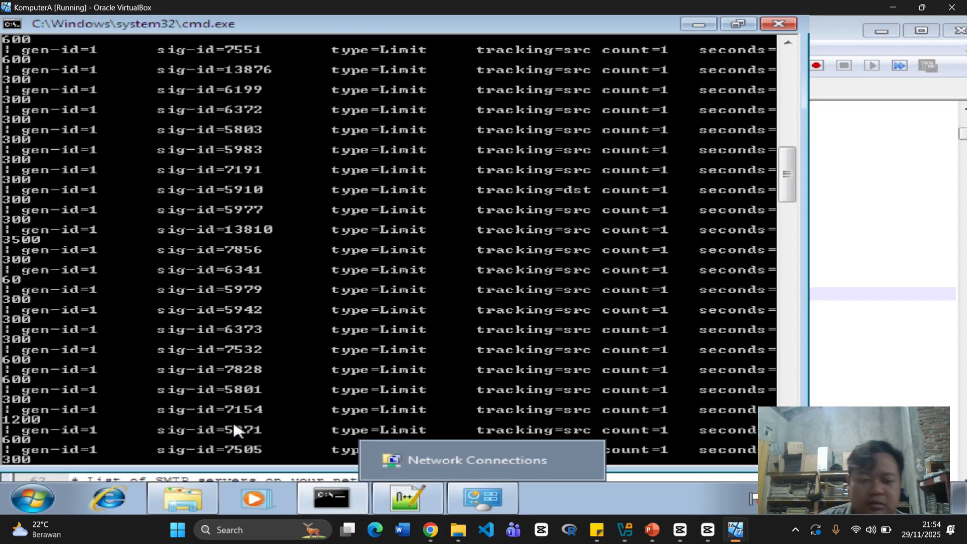
{"action": "left_click", "coordinate": [189, 500]}
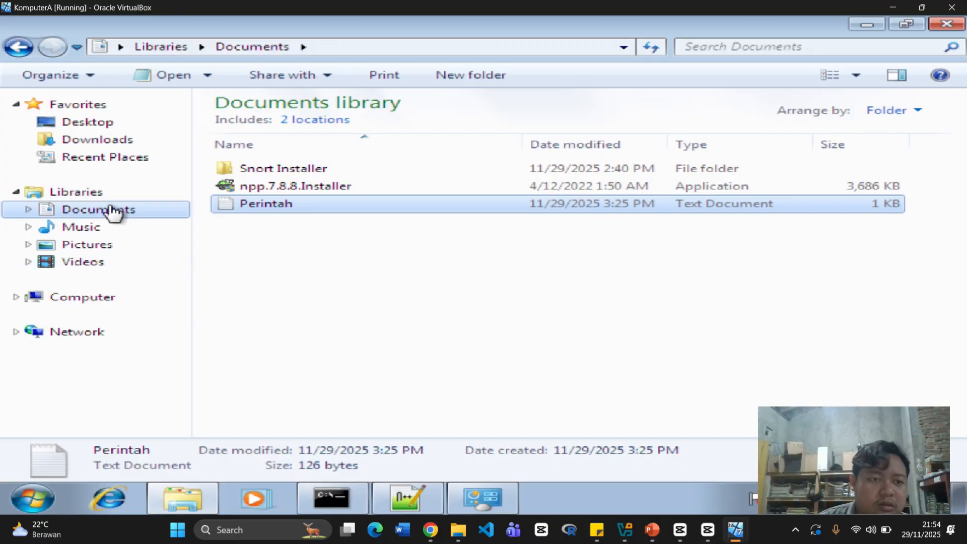
{"action": "left_click", "coordinate": [112, 305]}
{"action": "double_click", "coordinate": [316, 145]}
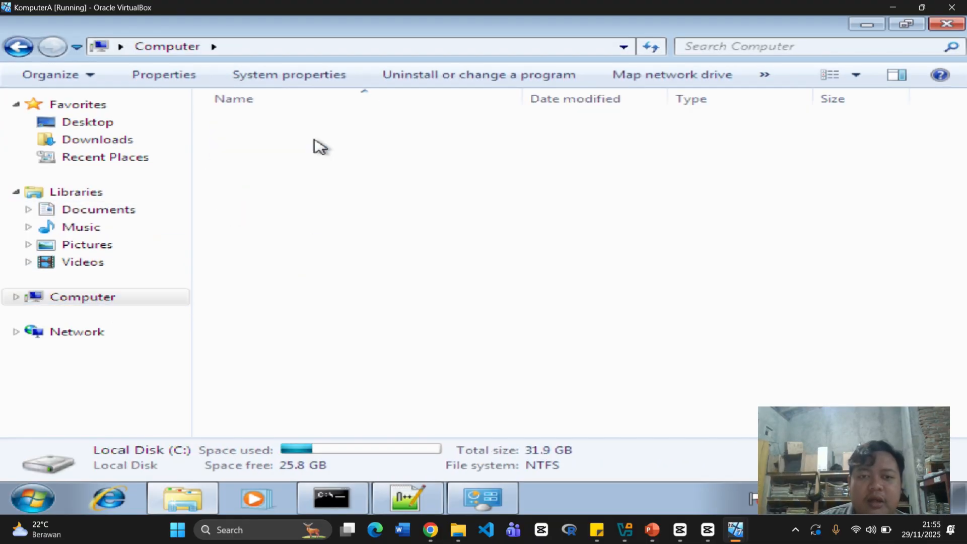
{"action": "double_click", "coordinate": [313, 159]}
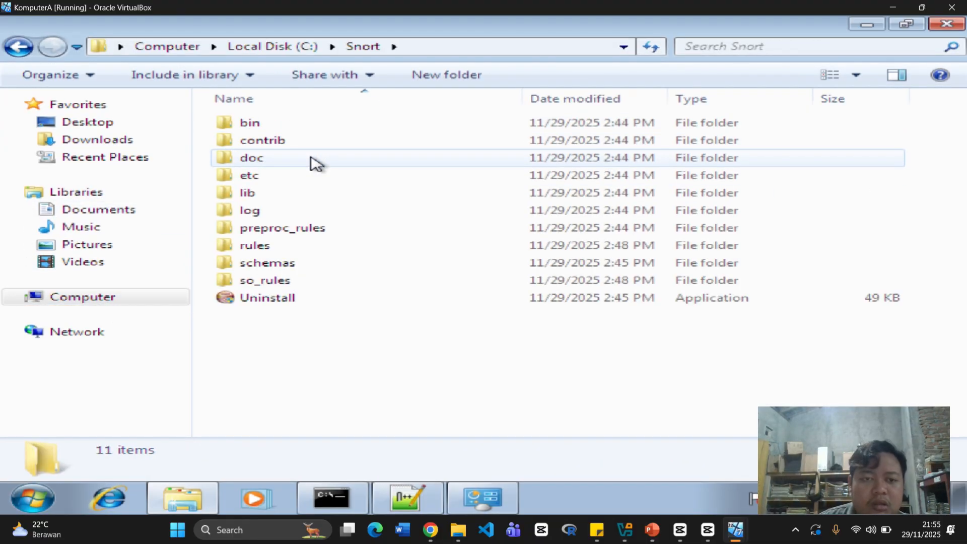
{"action": "double_click", "coordinate": [317, 211]}
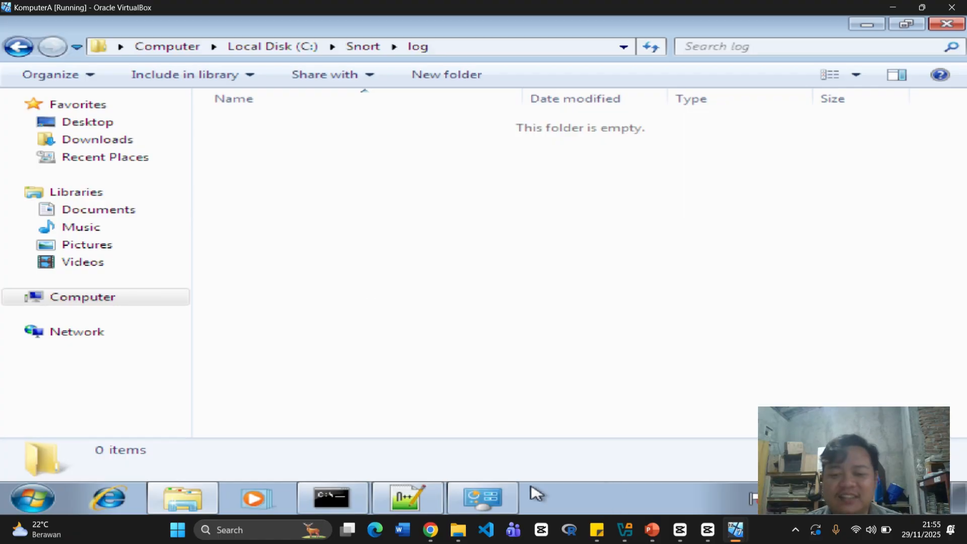
Bring back the Command Prompt window and review the Snort output from the event limit entries down to the final lines.
{"action": "left_click", "coordinate": [330, 497]}
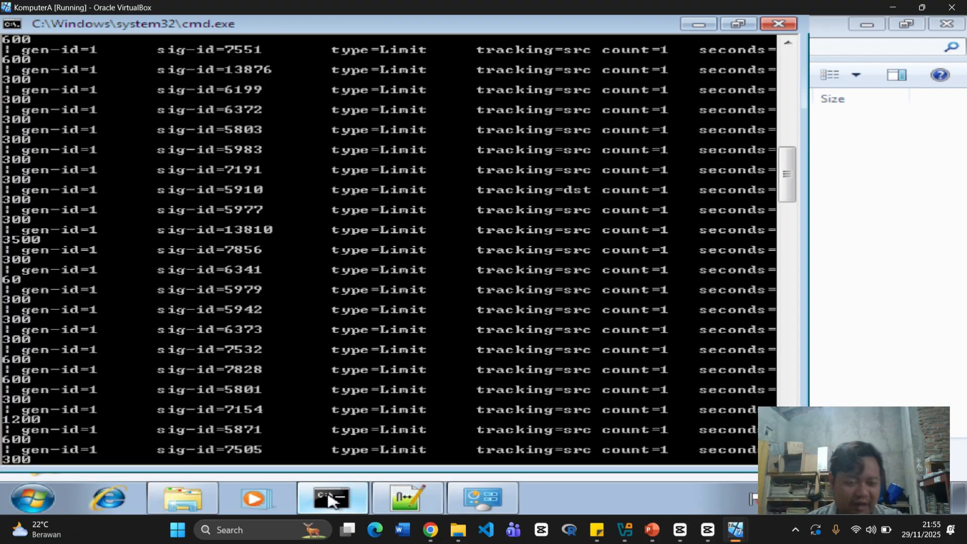
{"action": "scroll", "coordinate": [333, 381], "scroll_direction": "down", "scroll_amount": 20}
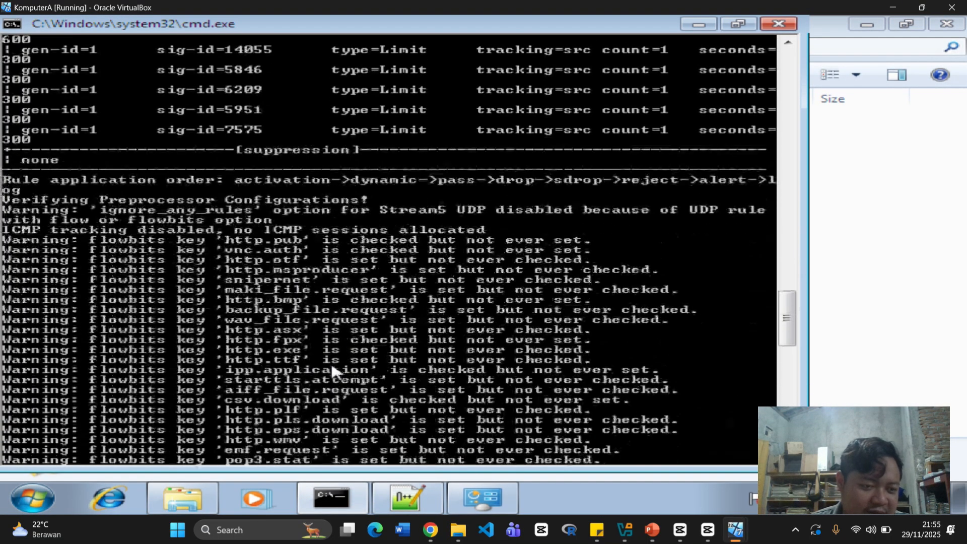
{"action": "scroll", "coordinate": [333, 372], "scroll_direction": "down", "scroll_amount": 12}
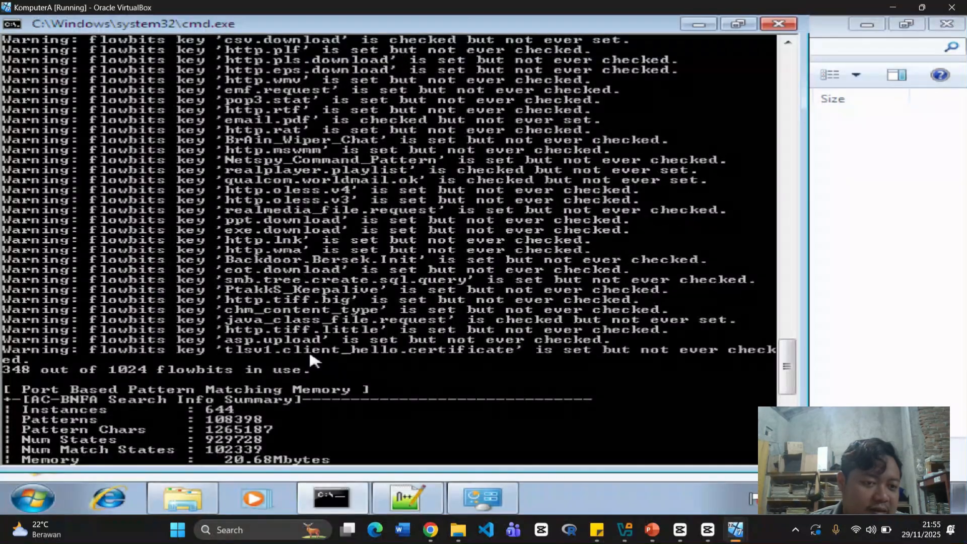
{"action": "scroll", "coordinate": [433, 303], "scroll_direction": "down", "scroll_amount": 6}
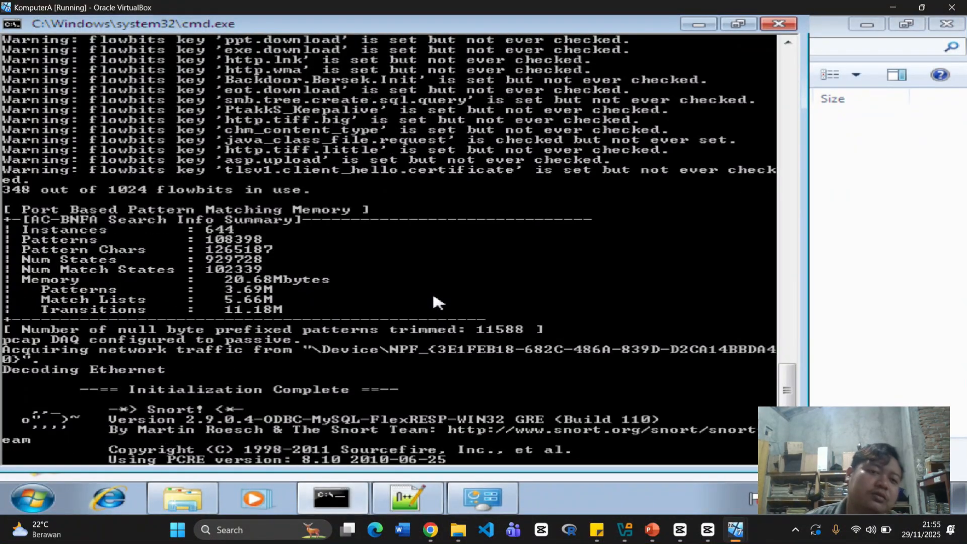
{"action": "scroll", "coordinate": [433, 302], "scroll_direction": "up", "scroll_amount": 20}
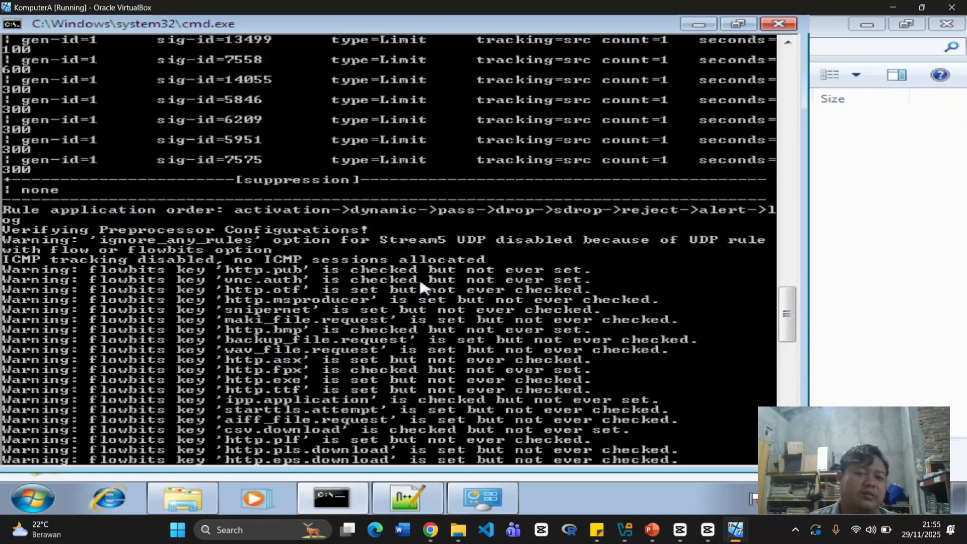
{"action": "scroll", "coordinate": [418, 274], "scroll_direction": "up", "scroll_amount": 20}
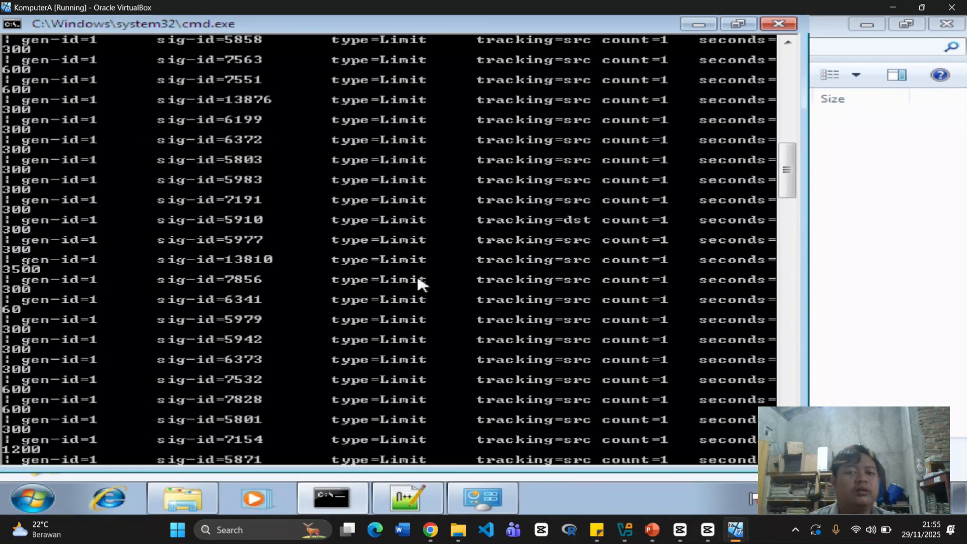
{"action": "scroll", "coordinate": [416, 280], "scroll_direction": "down", "scroll_amount": 20}
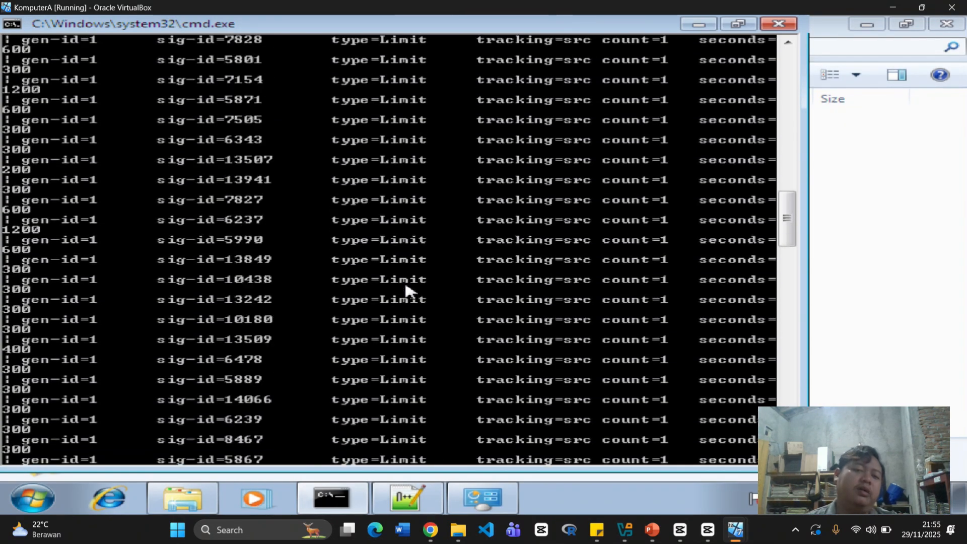
{"action": "scroll", "coordinate": [408, 282], "scroll_direction": "down", "scroll_amount": 20}
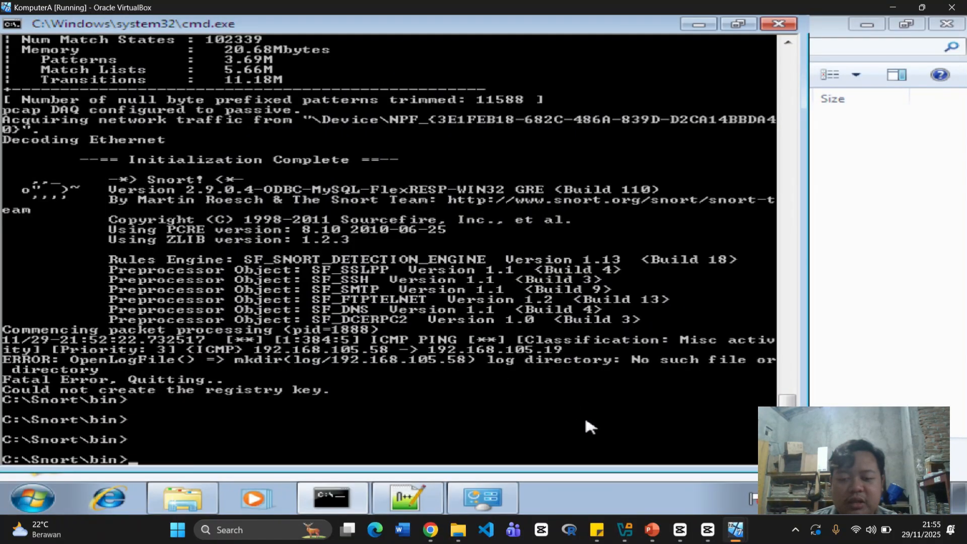
Switch to Chrome and read steps 12 and 13 of the guide on the ICMP_ECHO.ids log file and its contents.
{"action": "left_click", "coordinate": [430, 530]}
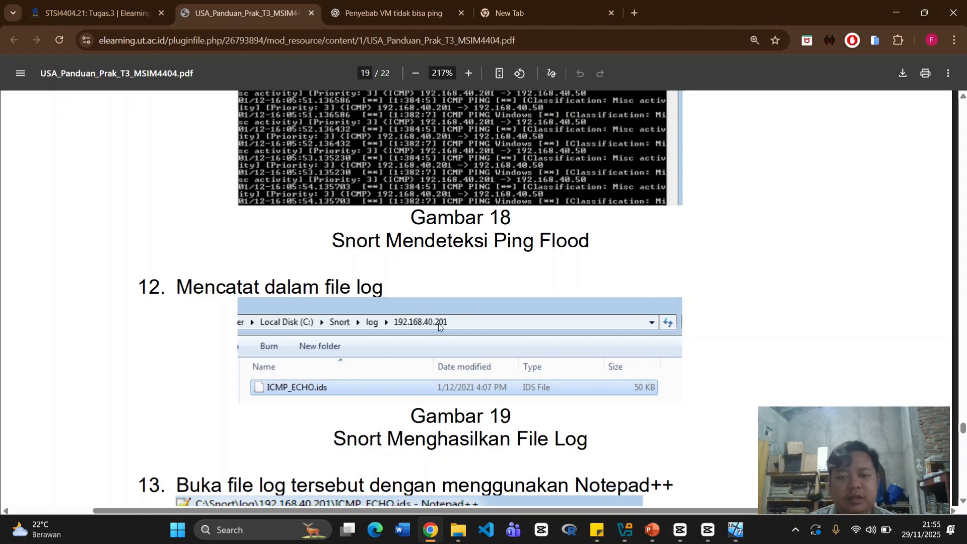
{"action": "scroll", "coordinate": [482, 261], "scroll_direction": "down", "scroll_amount": 7}
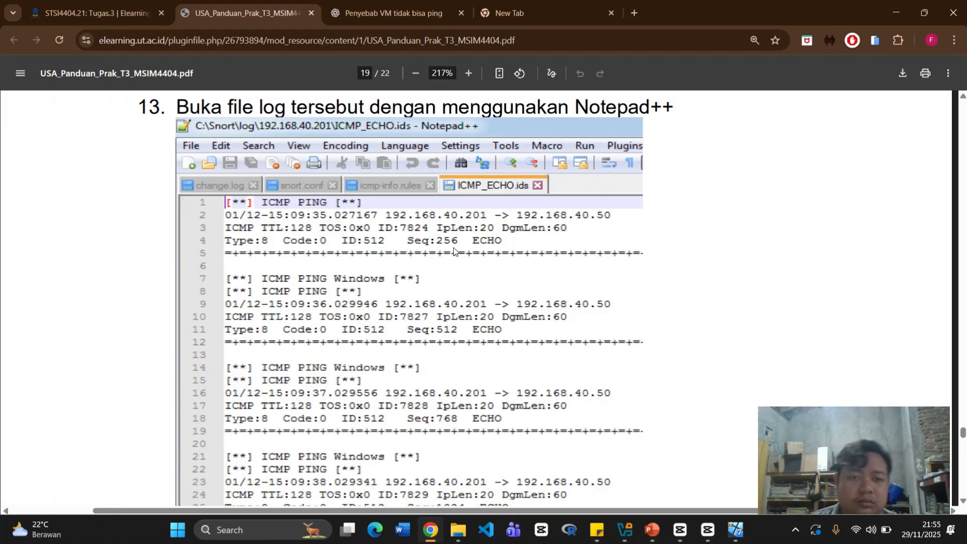
{"action": "scroll", "coordinate": [457, 247], "scroll_direction": "down", "scroll_amount": 1}
{"action": "scroll", "coordinate": [457, 247], "scroll_direction": "down", "scroll_amount": 1}
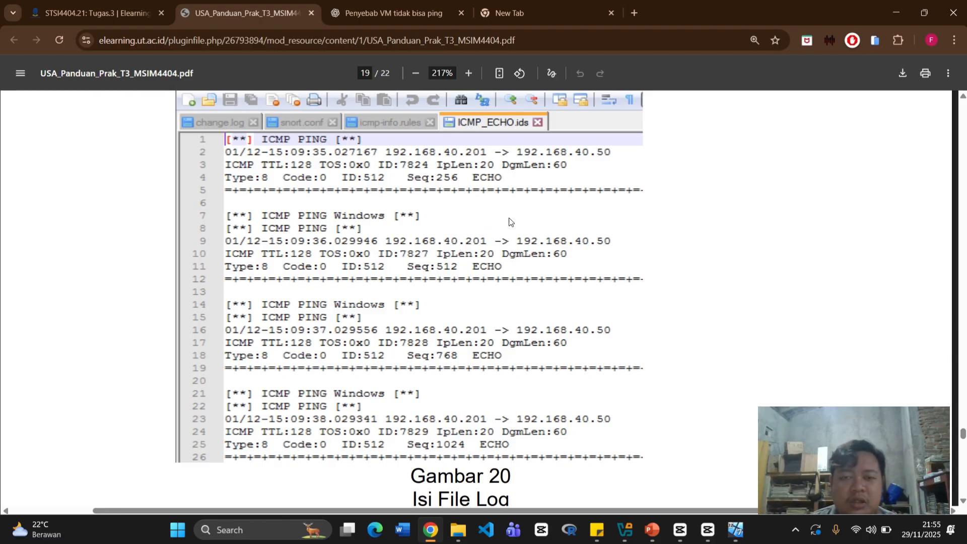
{"action": "scroll", "coordinate": [512, 218], "scroll_direction": "up", "scroll_amount": 8}
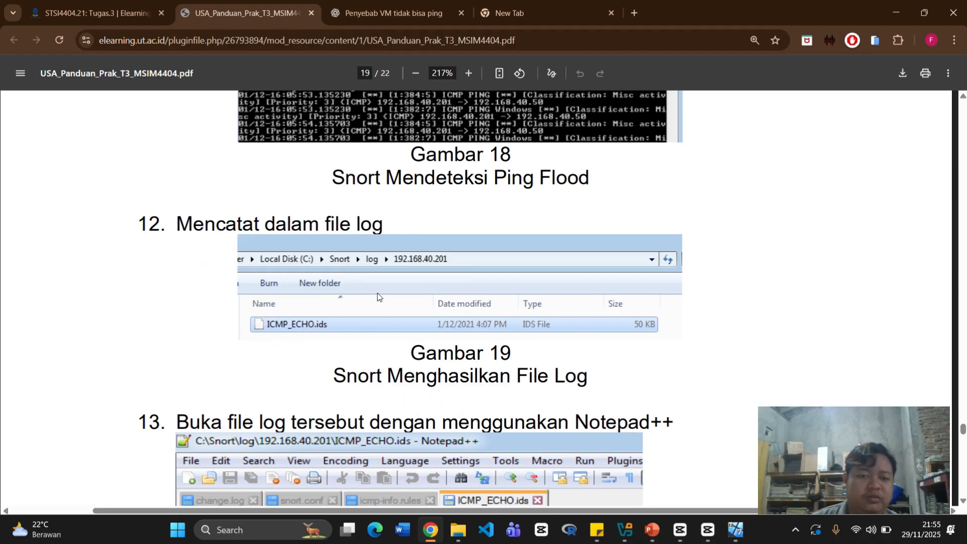
{"action": "scroll", "coordinate": [378, 295], "scroll_direction": "down", "scroll_amount": 9}
{"action": "scroll", "coordinate": [379, 300], "scroll_direction": "down", "scroll_amount": 3}
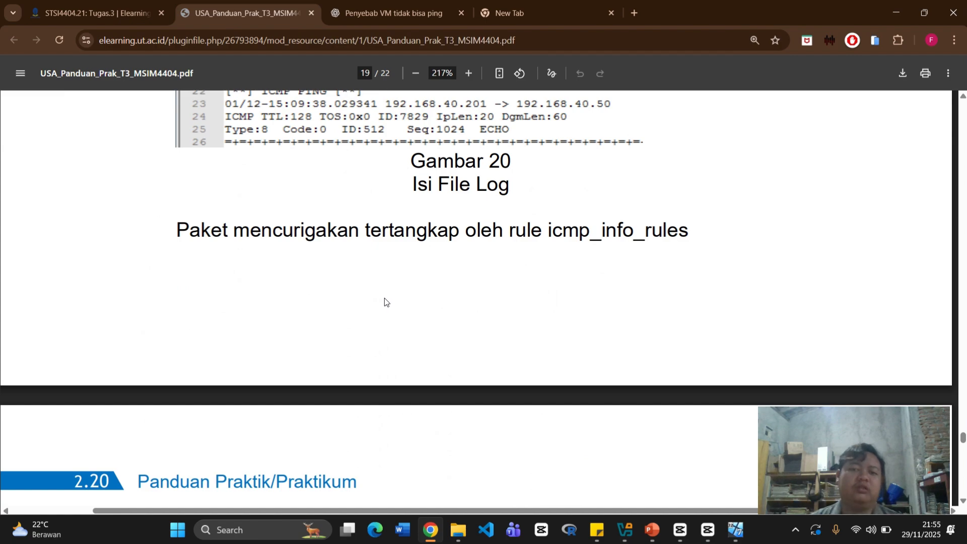
Read section 2.1.1 of the guide on generating alerts, covering the snort.conf syntax, the Snort command and Gambar 21.
{"action": "scroll", "coordinate": [389, 315], "scroll_direction": "down", "scroll_amount": 8}
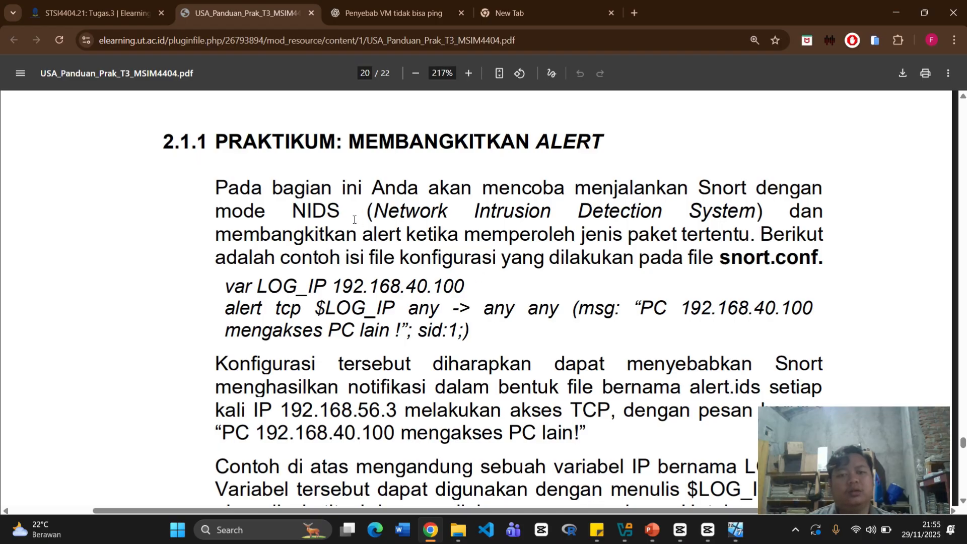
{"action": "left_click_drag", "start_coordinate": [354, 219], "coordinate": [544, 284]}
{"action": "left_click", "coordinate": [567, 359]}
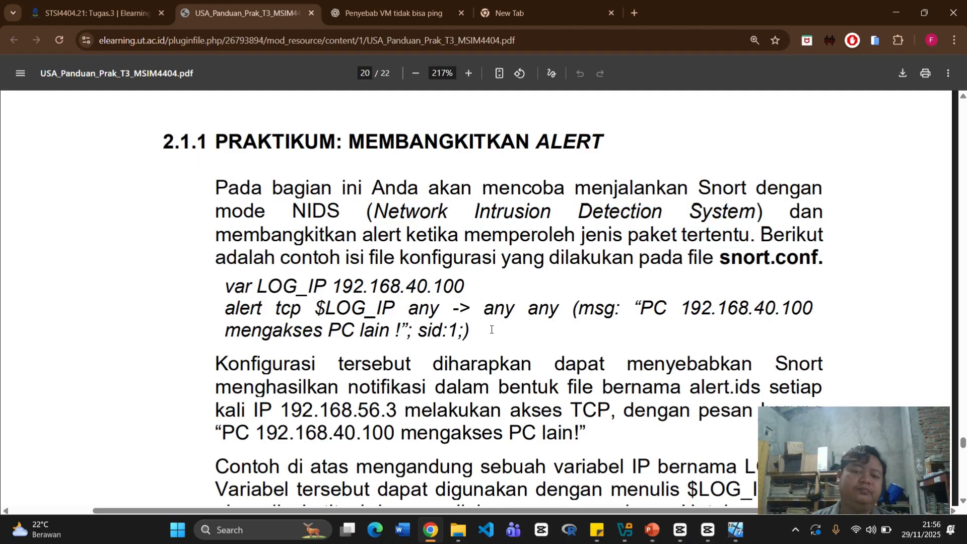
{"action": "scroll", "coordinate": [491, 329], "scroll_direction": "down", "scroll_amount": 3}
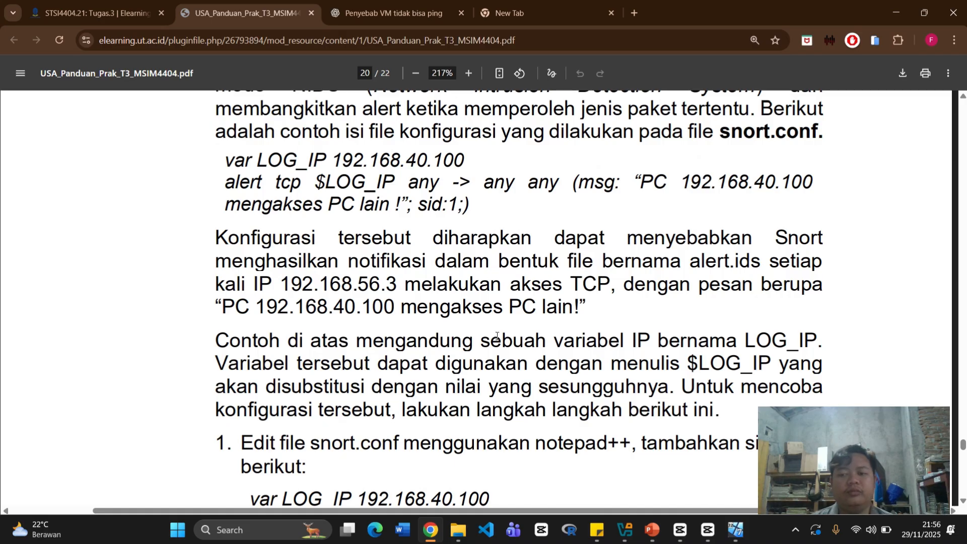
{"action": "scroll", "coordinate": [497, 336], "scroll_direction": "down", "scroll_amount": 4}
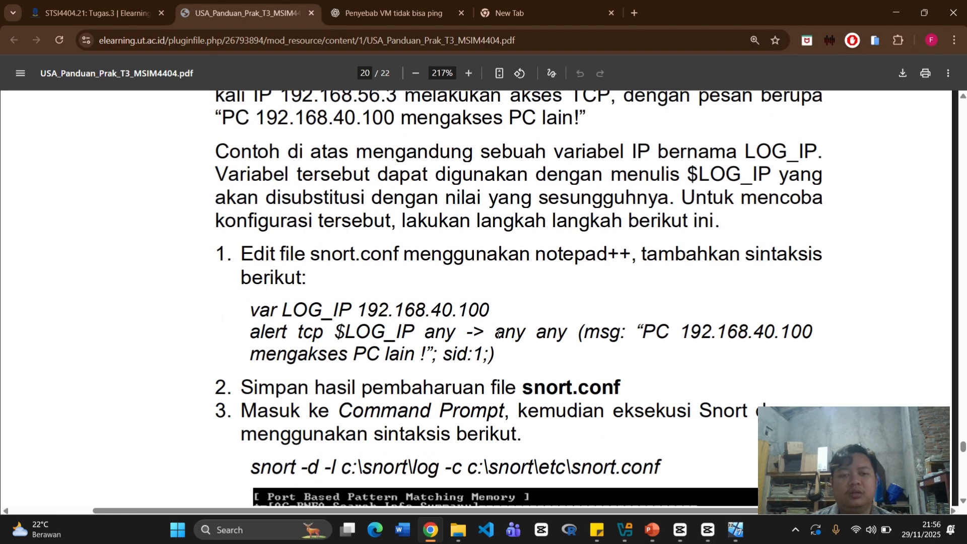
{"action": "scroll", "coordinate": [498, 334], "scroll_direction": "down", "scroll_amount": 3}
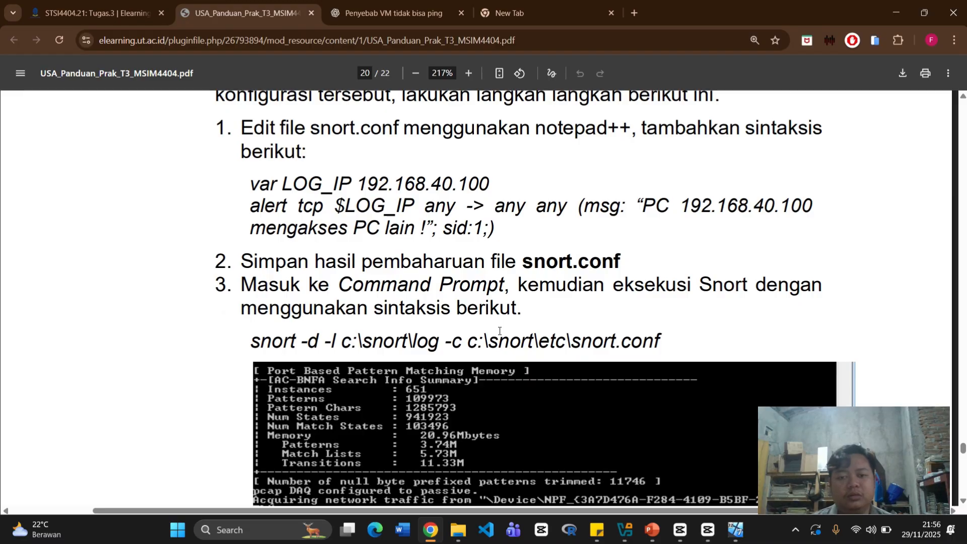
{"action": "scroll", "coordinate": [499, 331], "scroll_direction": "down", "scroll_amount": 14}
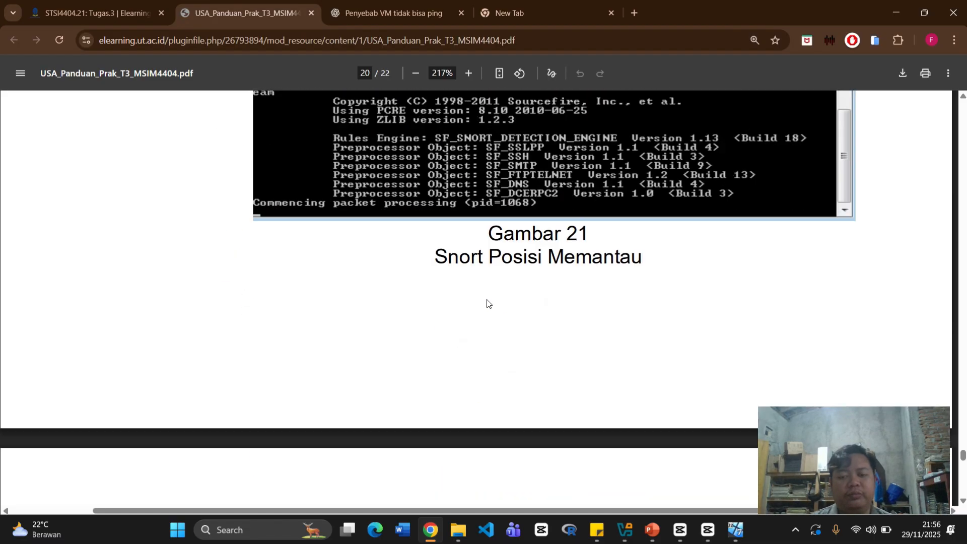
Read steps 4 and 5 of the guide, Gambar 22 and the reporting section, and go back to the Snort command in step 3.
{"action": "scroll", "coordinate": [487, 303], "scroll_direction": "down", "scroll_amount": 7}
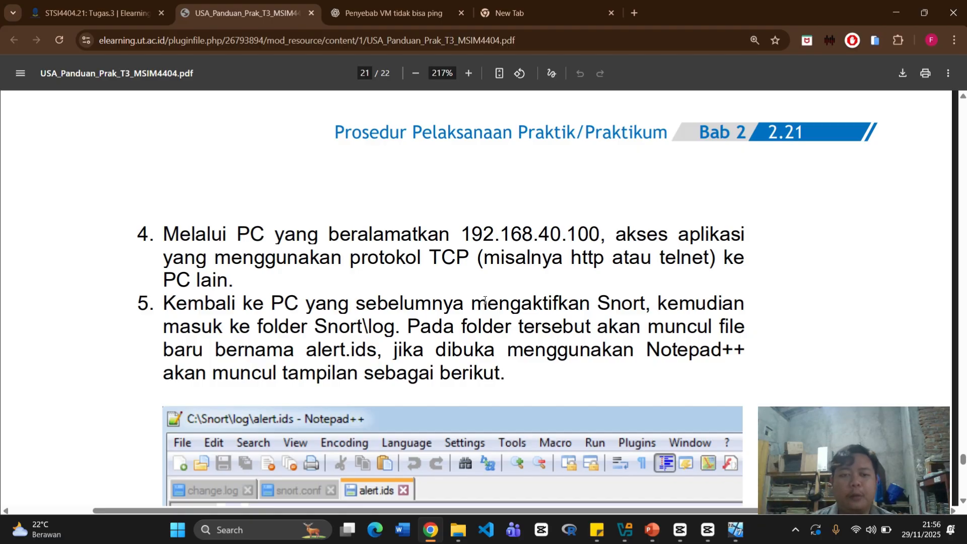
{"action": "scroll", "coordinate": [485, 301], "scroll_direction": "down", "scroll_amount": 7}
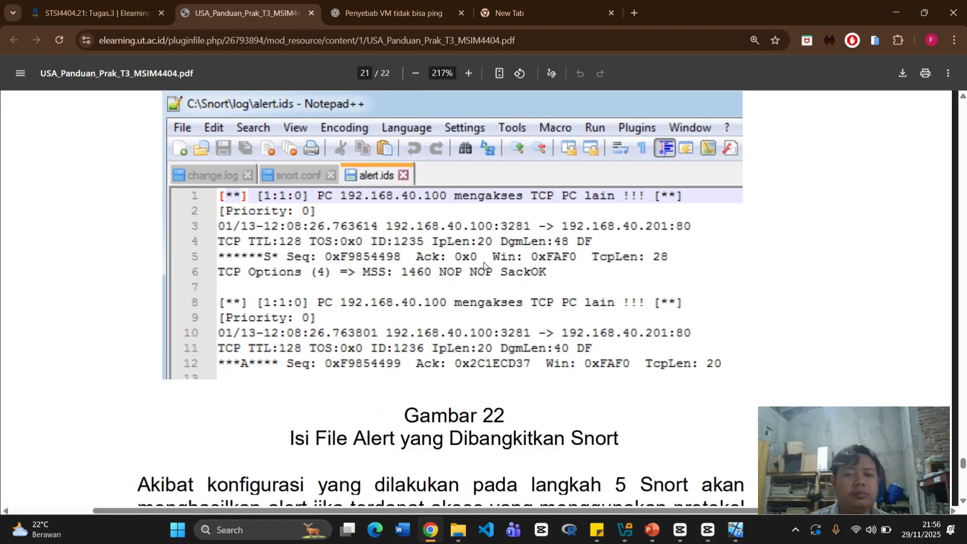
{"action": "scroll", "coordinate": [485, 264], "scroll_direction": "down", "scroll_amount": 8}
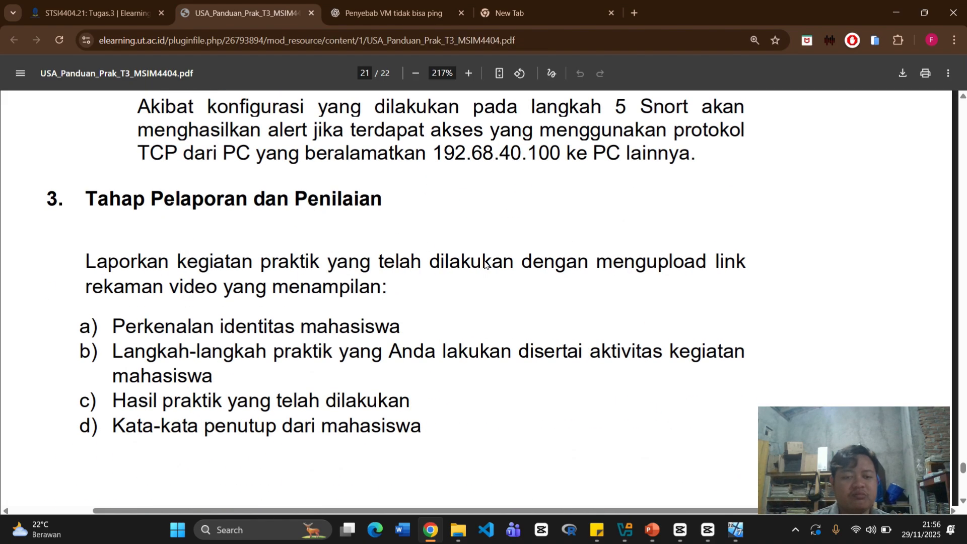
{"action": "scroll", "coordinate": [485, 261], "scroll_direction": "up", "scroll_amount": 15}
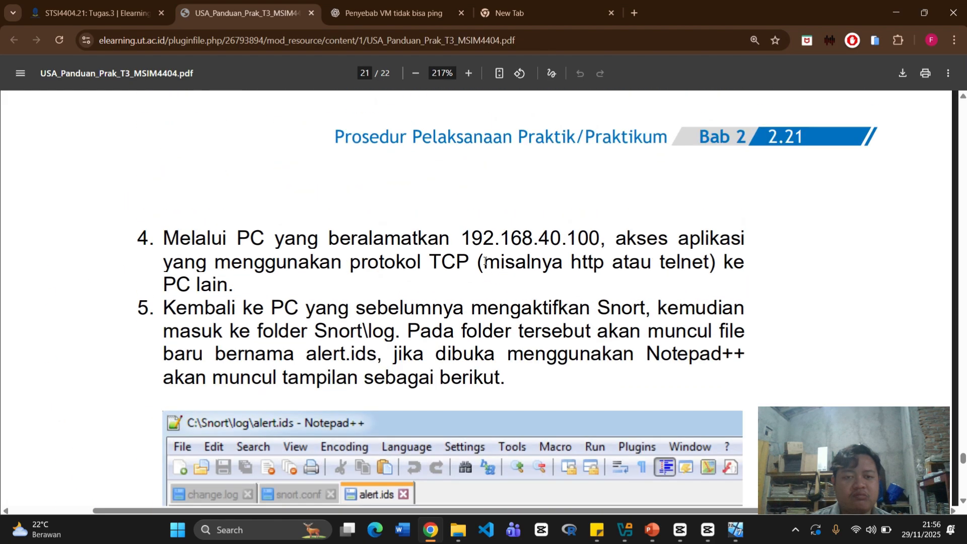
{"action": "scroll", "coordinate": [484, 261], "scroll_direction": "down", "scroll_amount": 1}
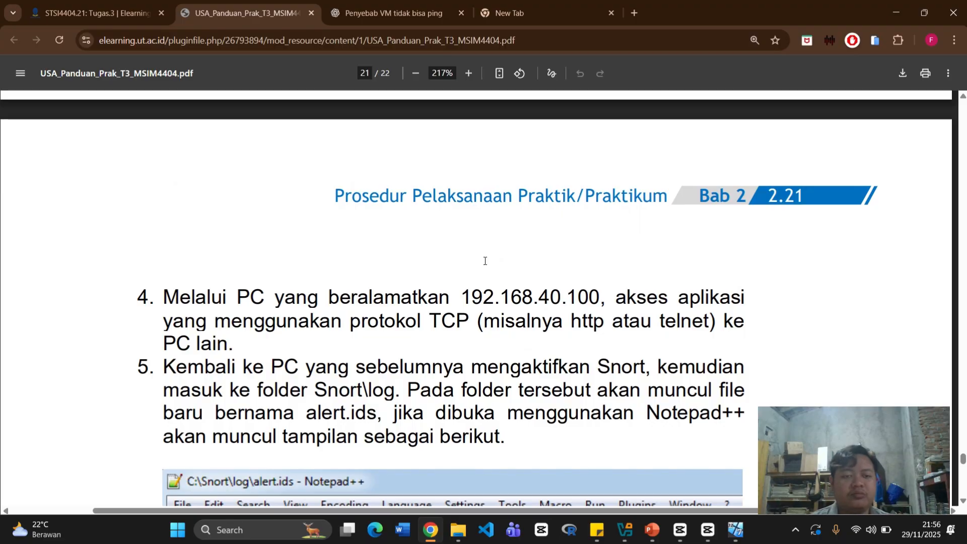
{"action": "scroll", "coordinate": [485, 261], "scroll_direction": "down", "scroll_amount": 3}
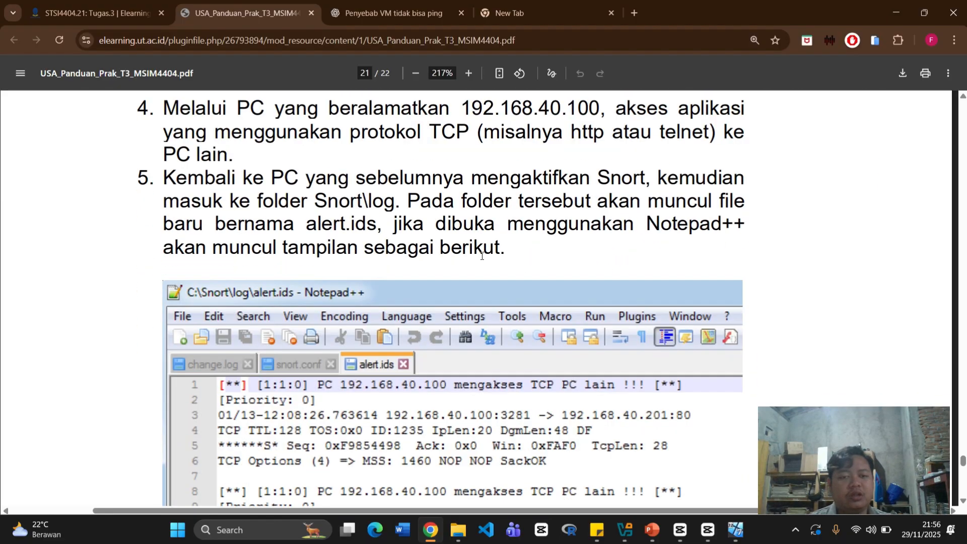
{"action": "scroll", "coordinate": [483, 262], "scroll_direction": "up", "scroll_amount": 2}
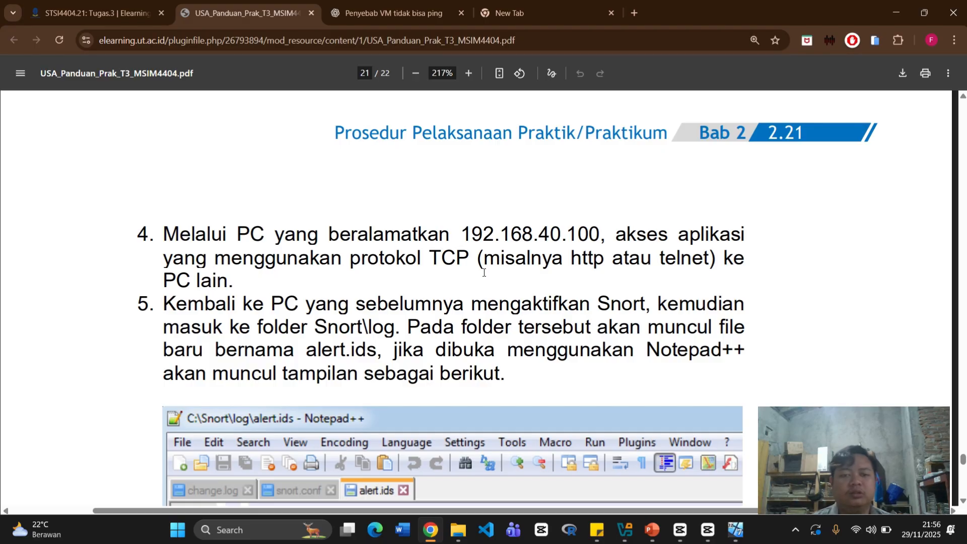
{"action": "scroll", "coordinate": [484, 273], "scroll_direction": "up", "scroll_amount": 8}
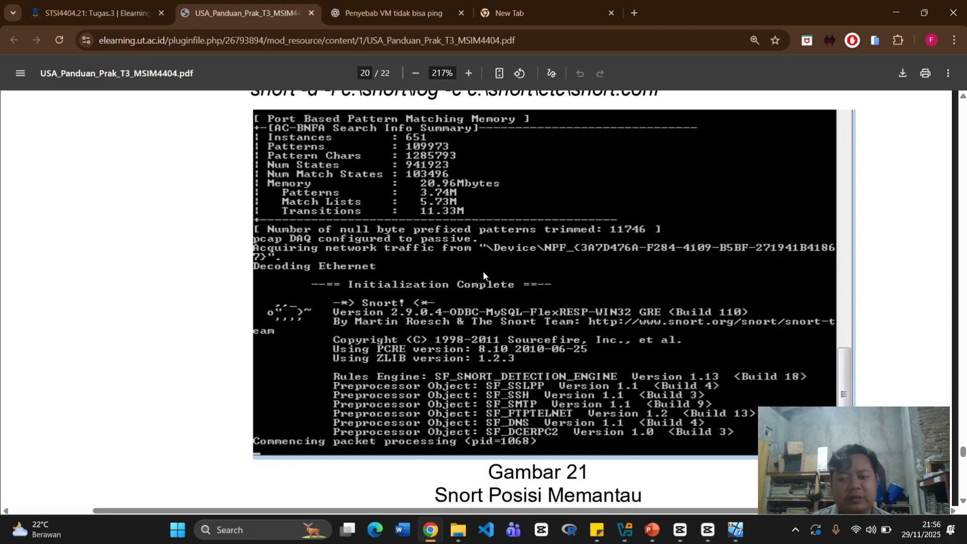
{"action": "scroll", "coordinate": [483, 280], "scroll_direction": "up", "scroll_amount": 2}
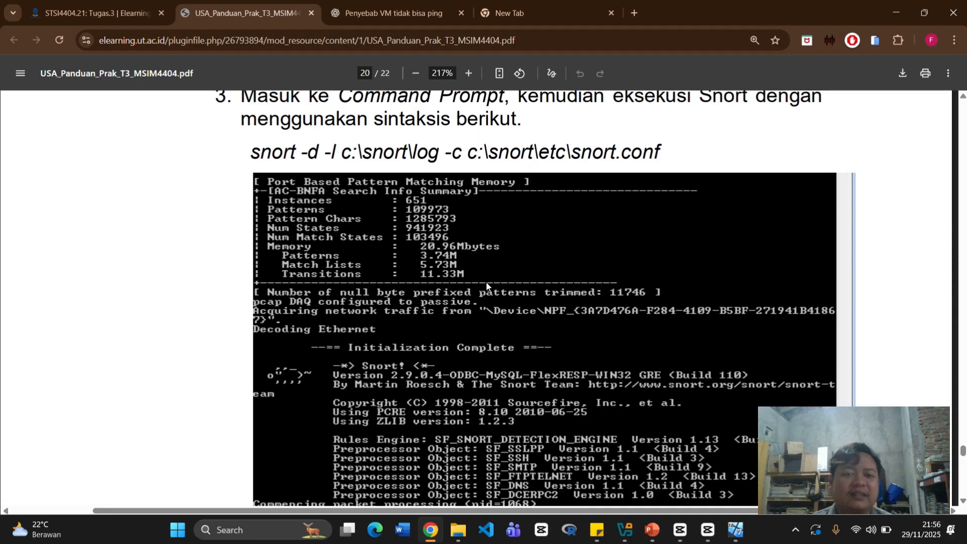
{"action": "scroll", "coordinate": [487, 287], "scroll_direction": "up", "scroll_amount": 2}
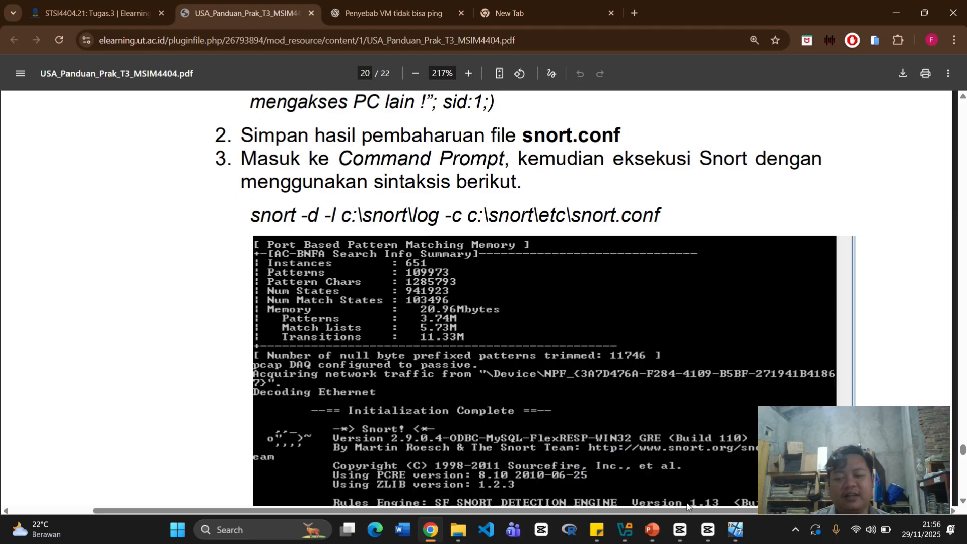
Switch to the KomputerA virtual machine and find the LOG_IP variable and alert tcp rule at the end of snort.conf in Notepad++.
{"action": "left_click", "coordinate": [760, 458]}
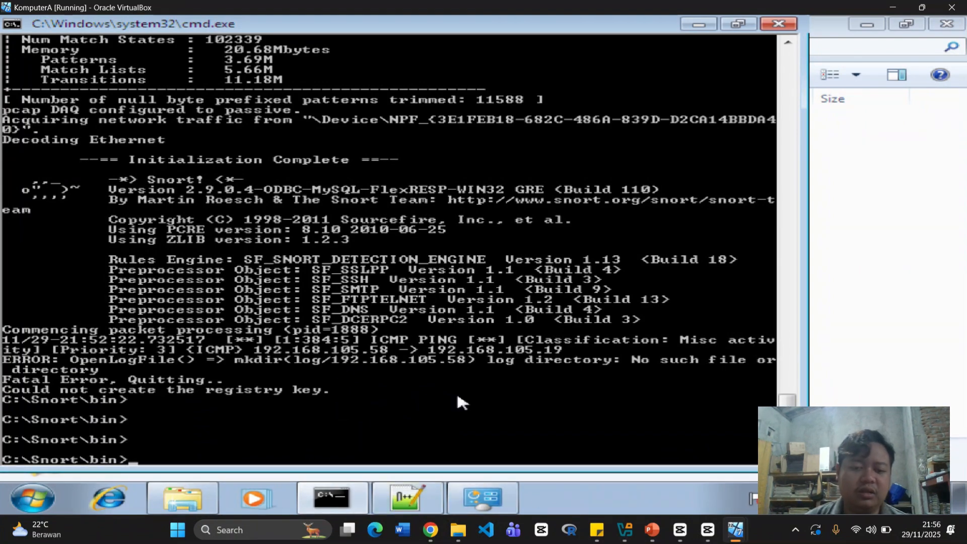
{"action": "left_click", "coordinate": [429, 495]}
{"action": "scroll", "coordinate": [373, 290], "scroll_direction": "down", "scroll_amount": 14}
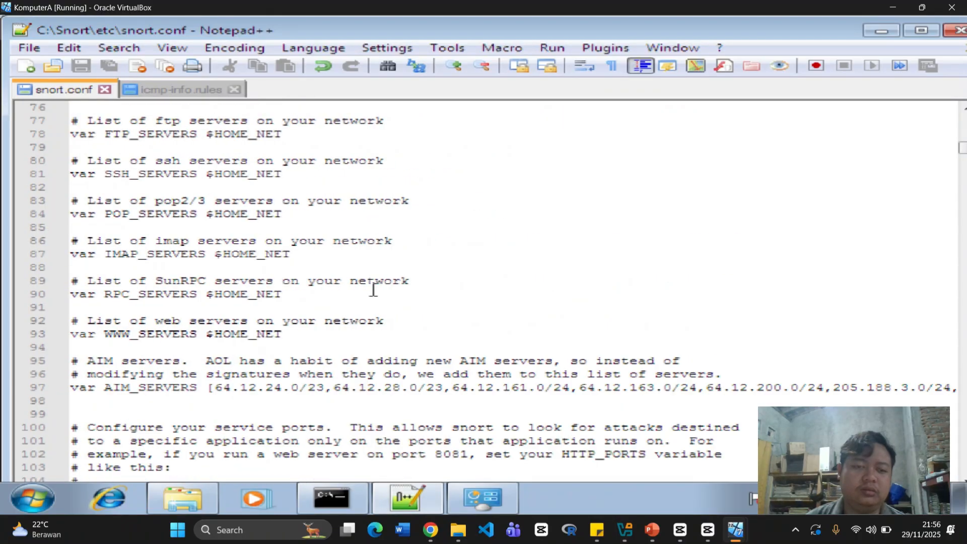
{"action": "scroll", "coordinate": [373, 290], "scroll_direction": "down", "scroll_amount": 20}
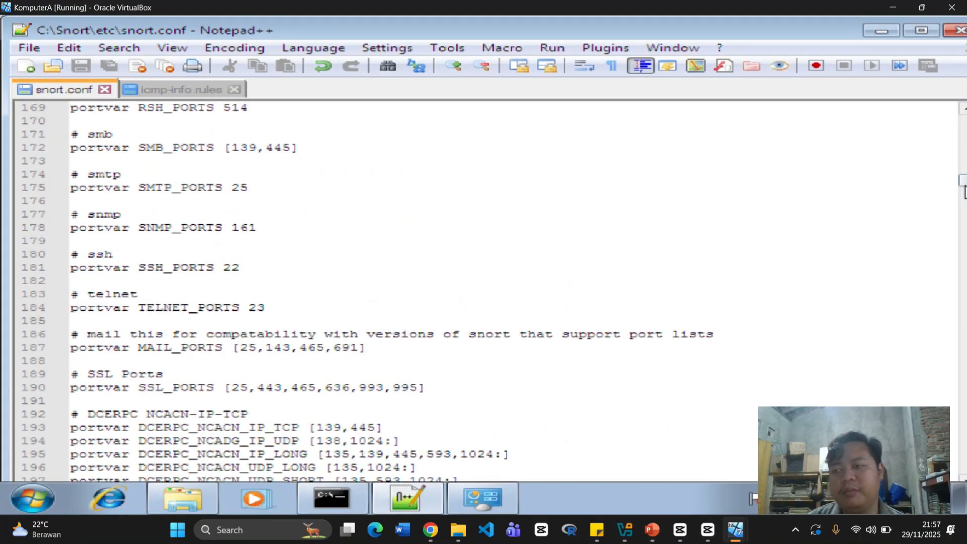
{"action": "left_click_drag", "start_coordinate": [963, 183], "coordinate": [963, 466]}
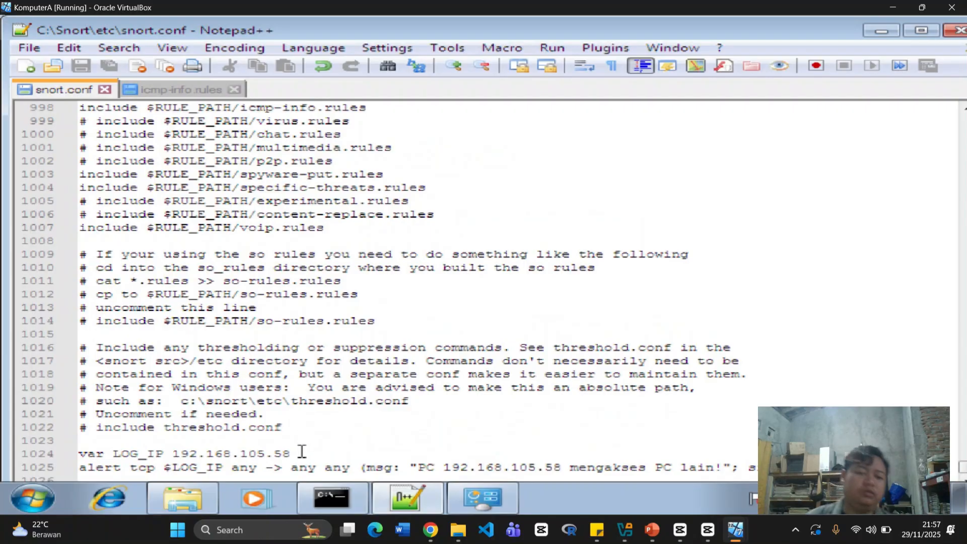
{"action": "left_click", "coordinate": [313, 458]}
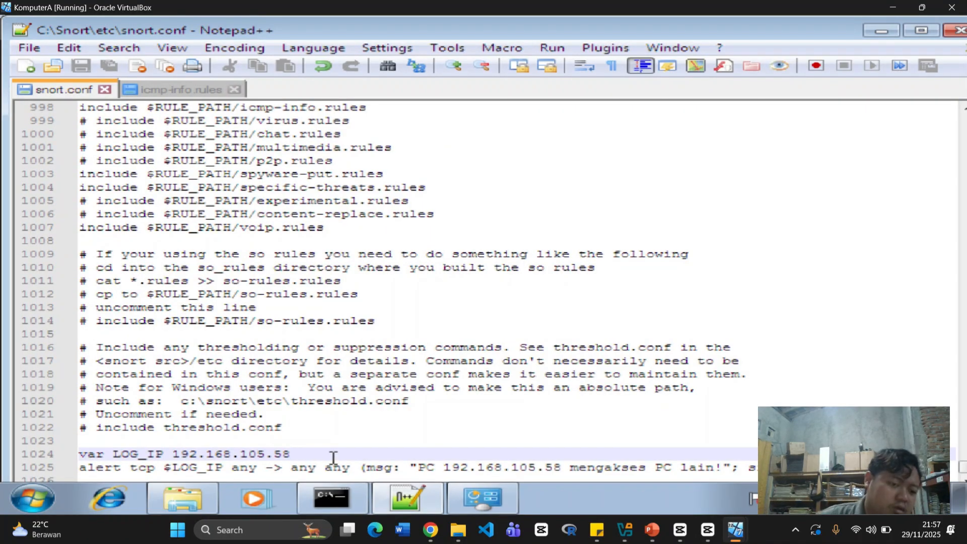
Switch to Chrome and highlight the LOG_IP and alert tcp syntax in step 1 of the guide.
{"action": "left_click", "coordinate": [432, 530]}
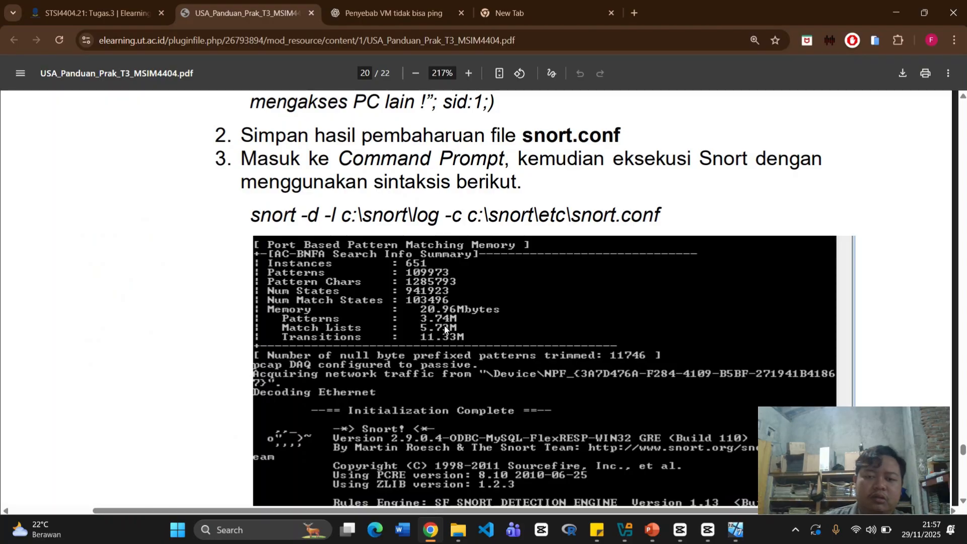
{"action": "scroll", "coordinate": [445, 329], "scroll_direction": "up", "scroll_amount": 6}
{"action": "scroll", "coordinate": [353, 302], "scroll_direction": "down", "scroll_amount": 2}
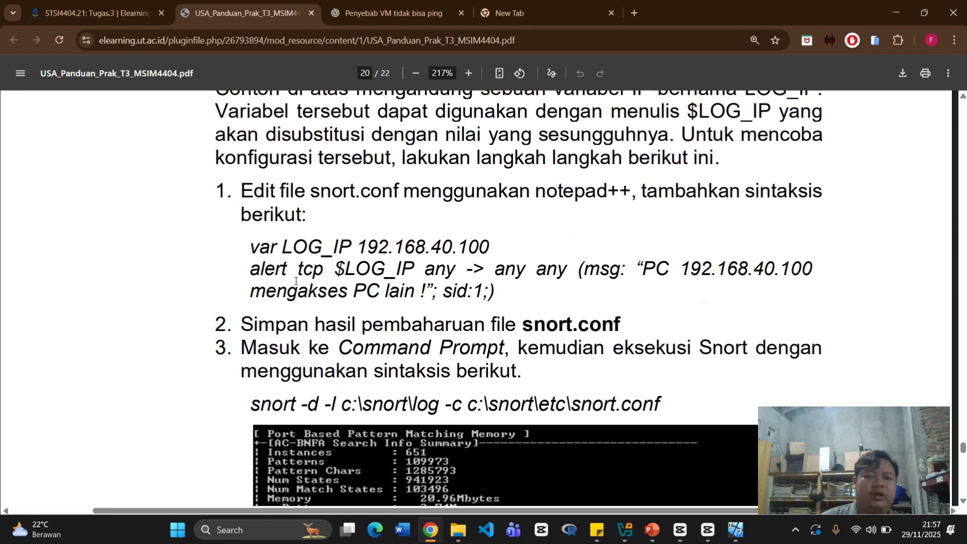
{"action": "left_click_drag", "start_coordinate": [499, 313], "coordinate": [294, 222]}
{"action": "left_click_drag", "start_coordinate": [526, 269], "coordinate": [222, 254]}
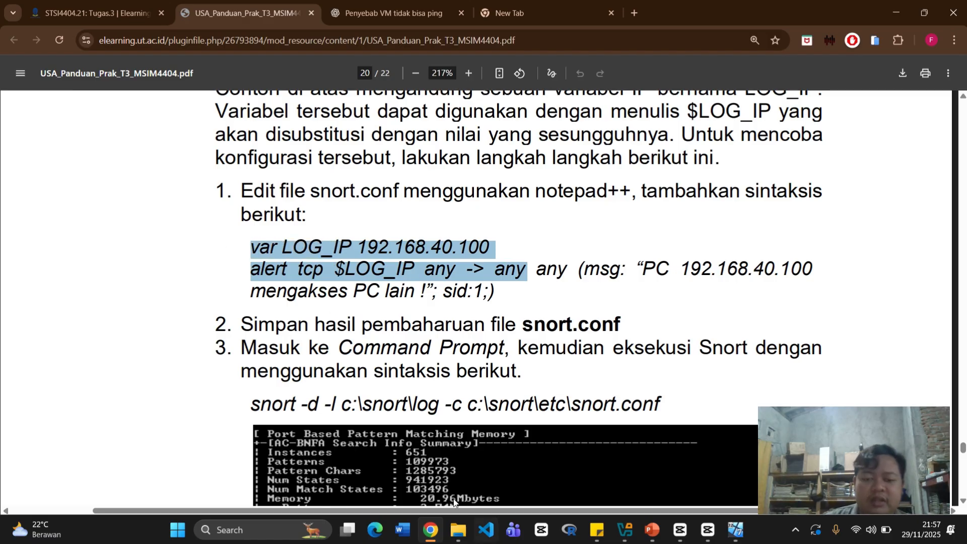
Return to snort.conf on KomputerA and compare its LOG_IP and alert tcp lines with the syntax in the guide.
{"action": "left_click", "coordinate": [736, 530]}
{"action": "left_click", "coordinate": [745, 487]}
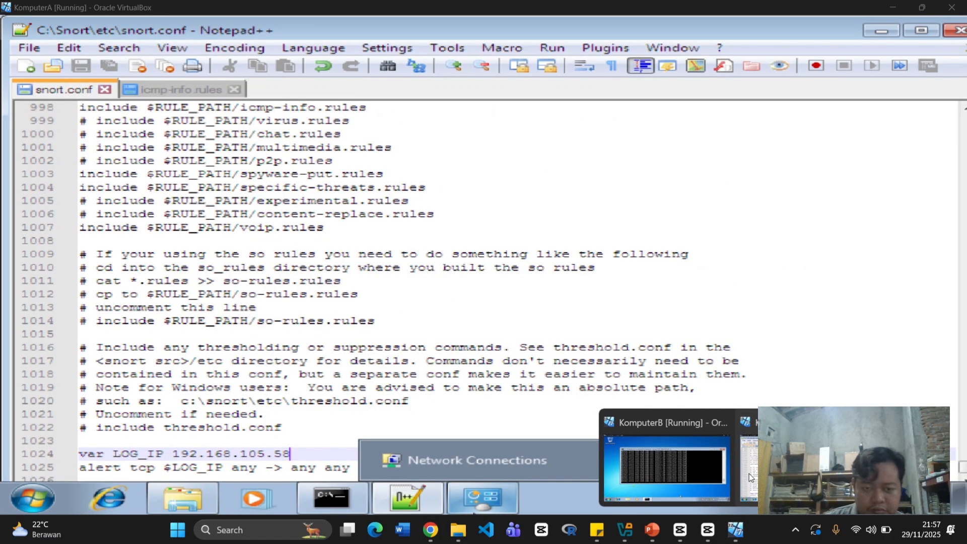
{"action": "left_click", "coordinate": [367, 388]}
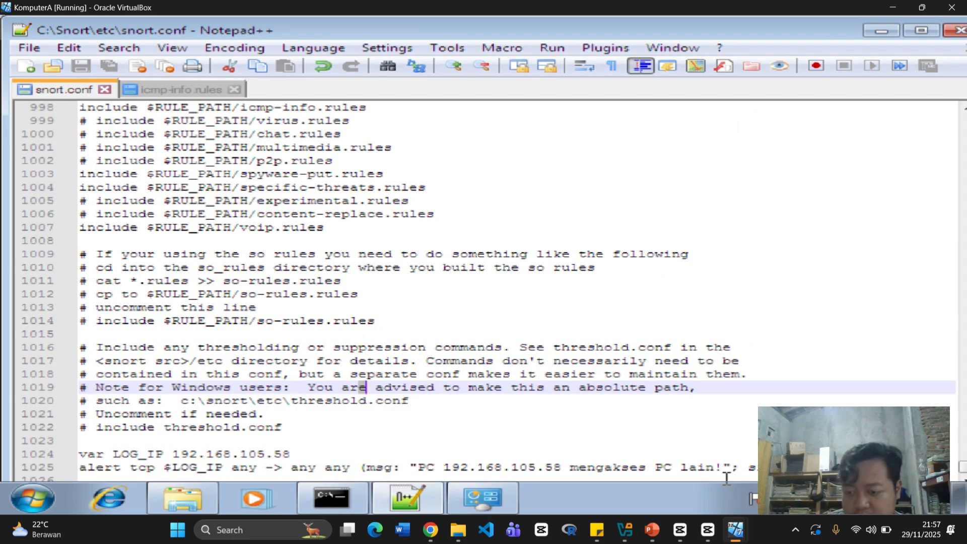
{"action": "left_click", "coordinate": [748, 467]}
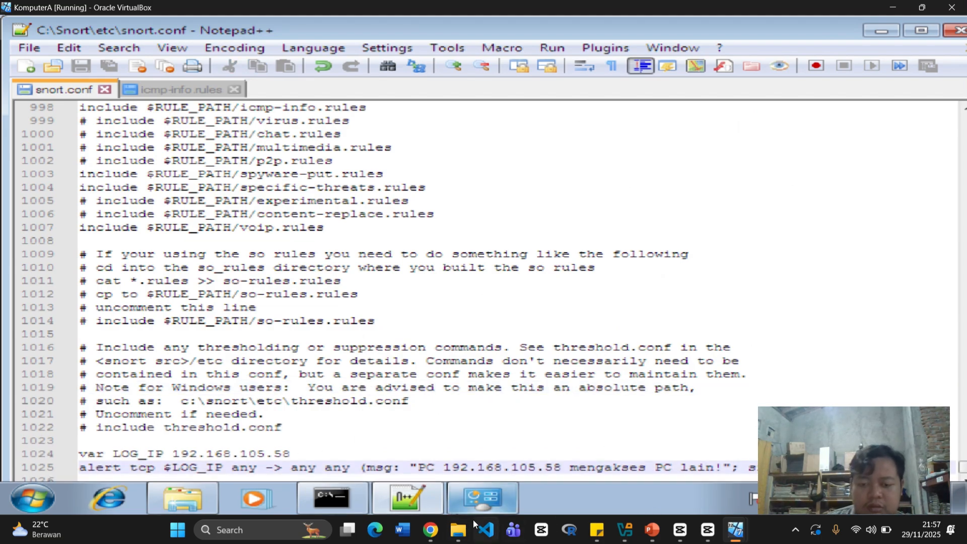
{"action": "left_click", "coordinate": [432, 532]}
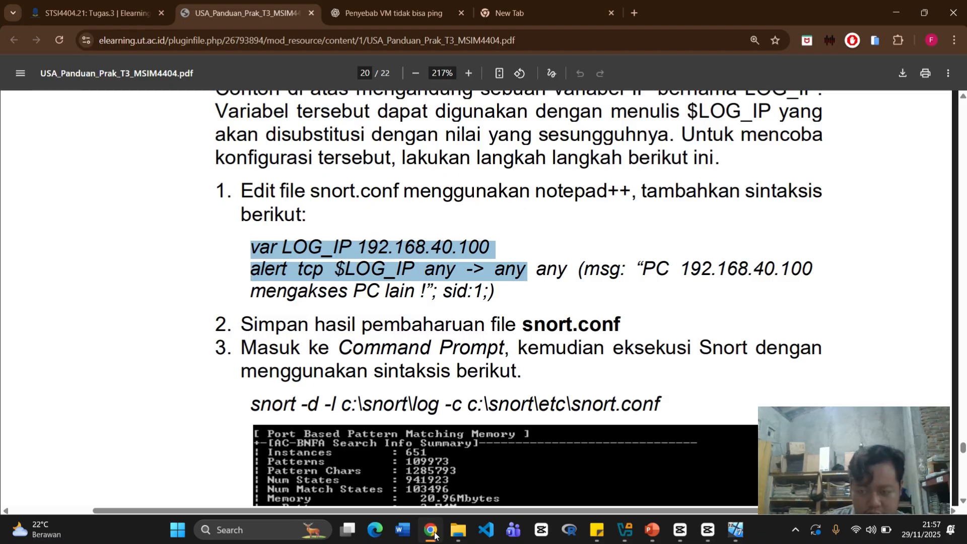
{"action": "left_click", "coordinate": [433, 532]}
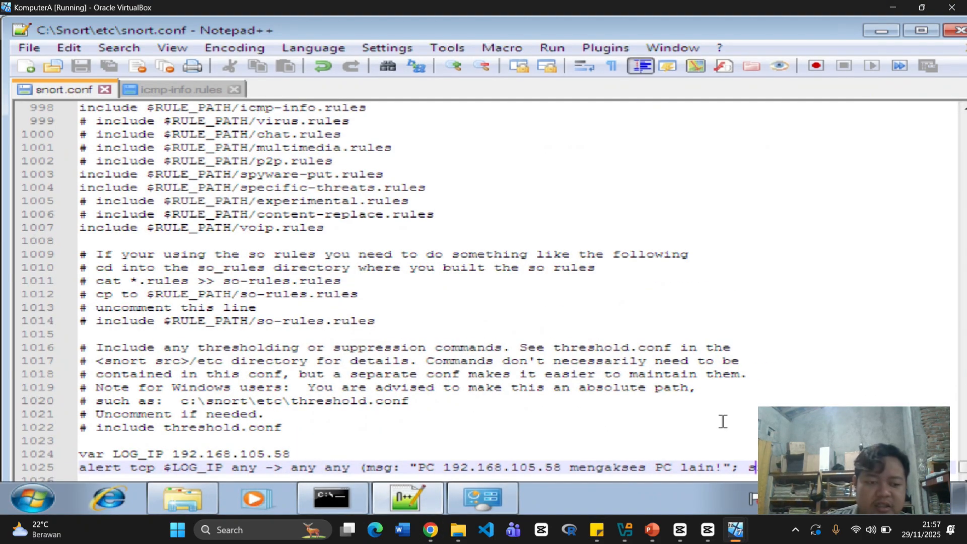
Add blank lines below the alert tcp rule in snort.conf, highlight the LOG_IP line to check it, and save the file.
{"action": "key", "text": "Down"}
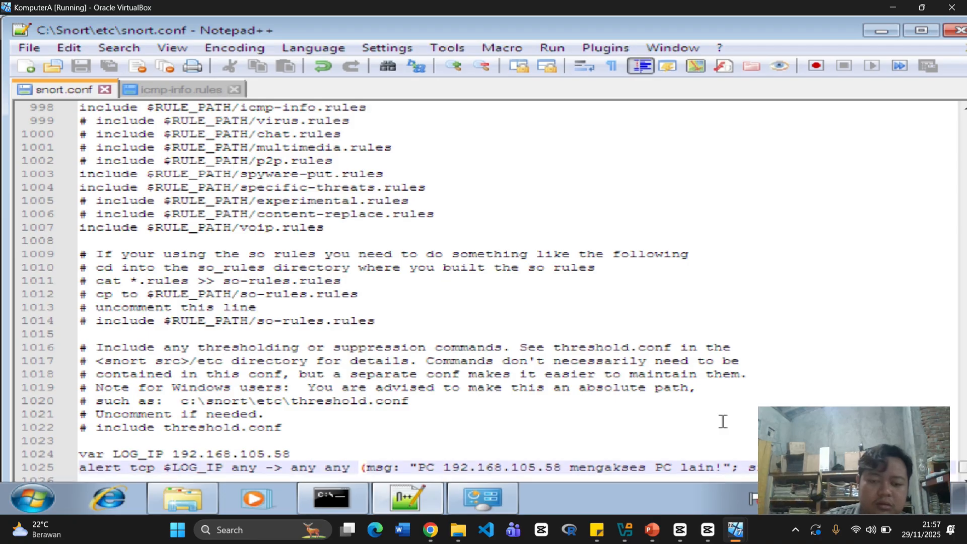
{"action": "key", "text": "Return"}
{"action": "key", "text": "Return"}
{"action": "key", "text": "Return"}
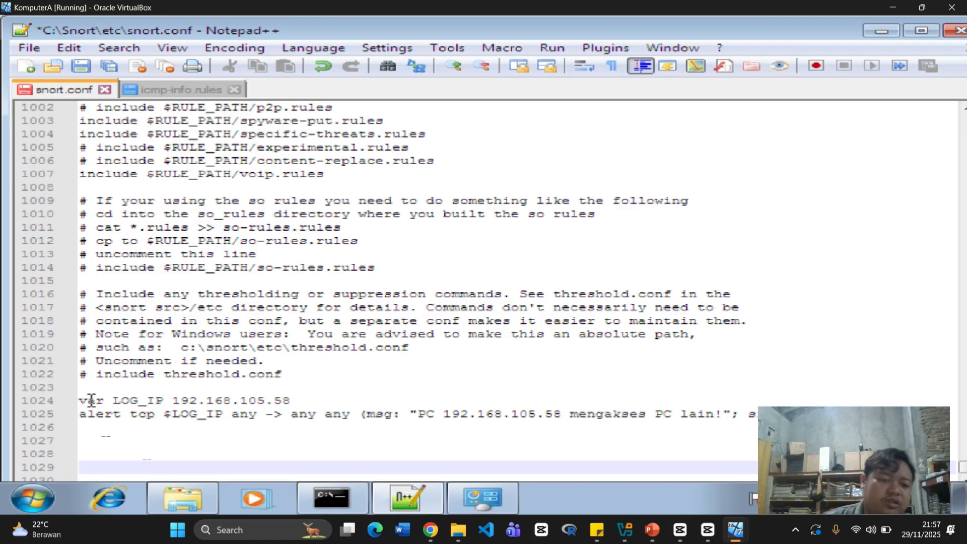
{"action": "left_click_drag", "start_coordinate": [78, 400], "coordinate": [439, 395]}
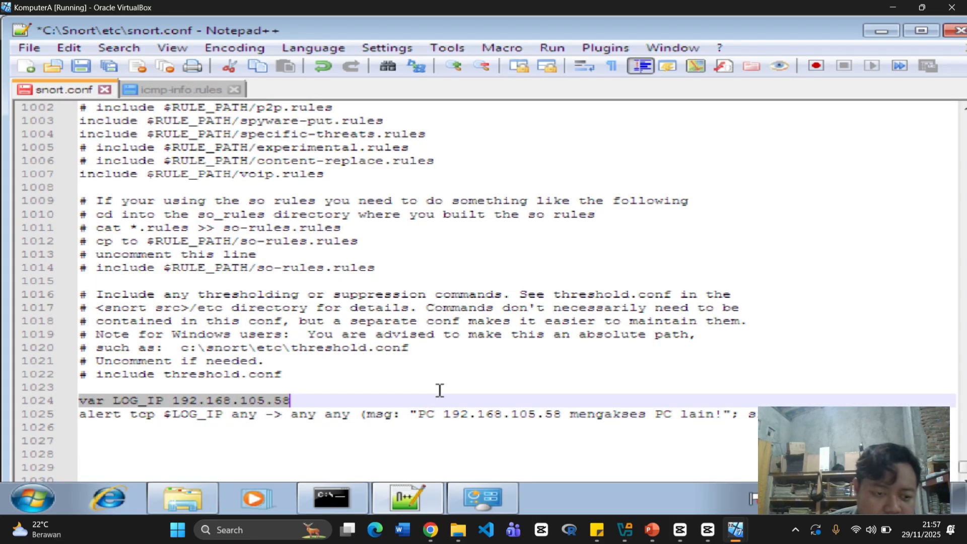
{"action": "left_click", "coordinate": [422, 398]}
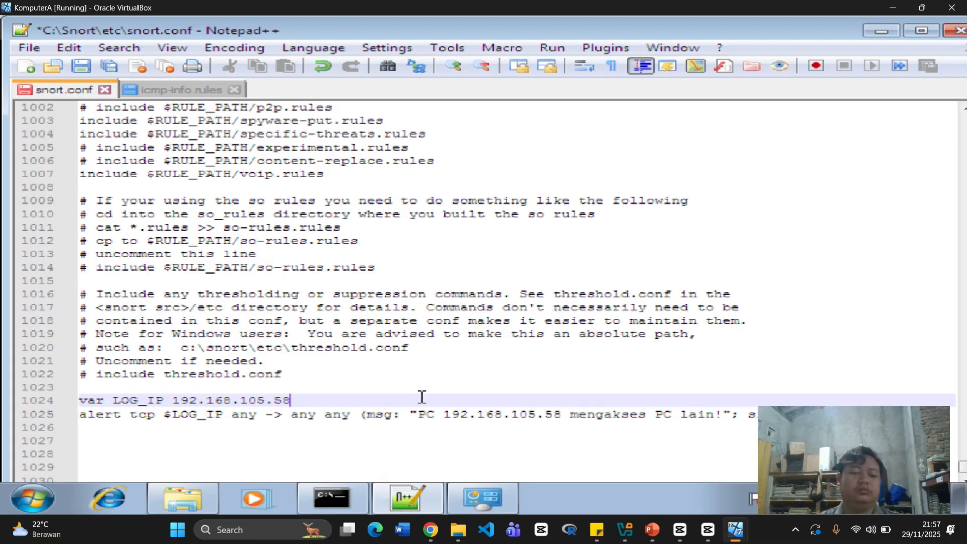
{"action": "key", "text": "ctrl+s"}
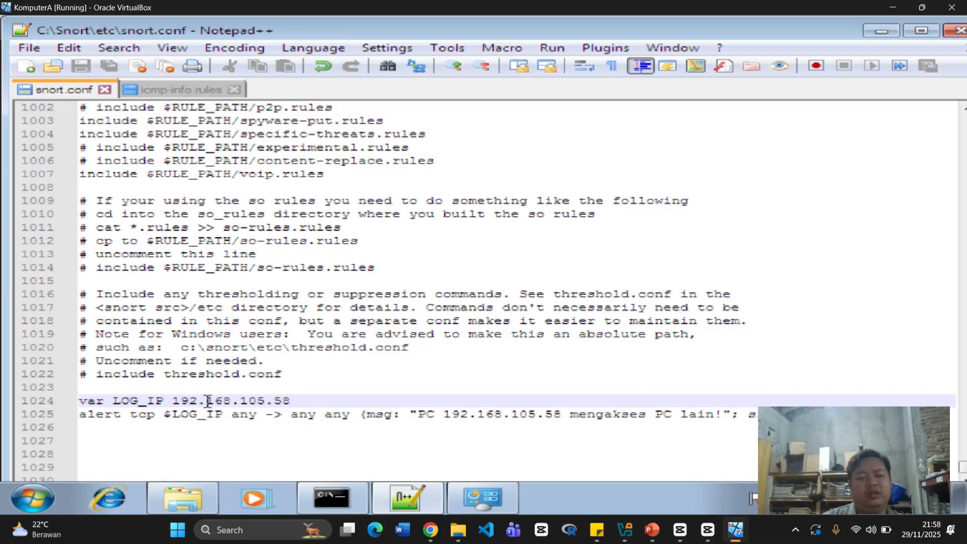
Bring up the C:\Snort\log folder on KomputerA and check it for an alert file.
{"action": "left_click", "coordinate": [237, 436]}
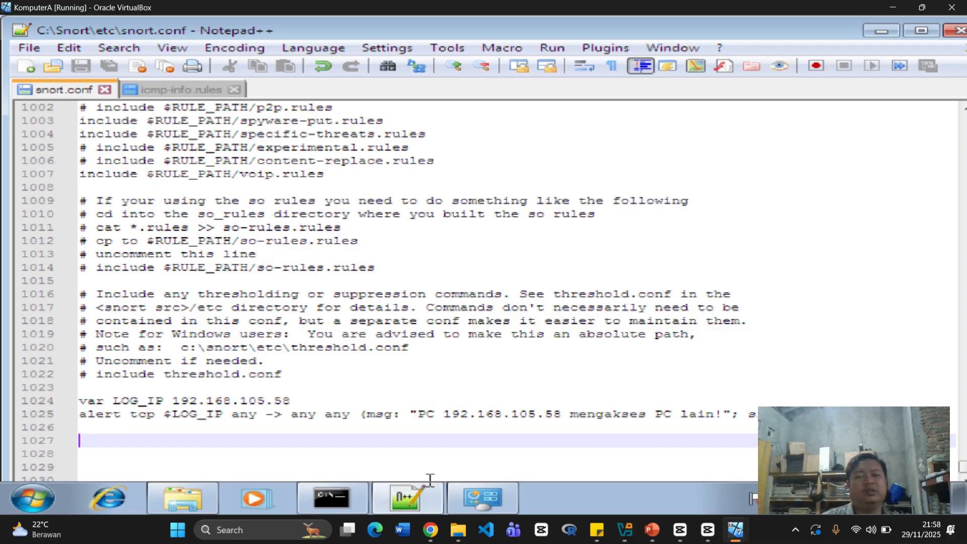
{"action": "mouse_move", "coordinate": [431, 491]}
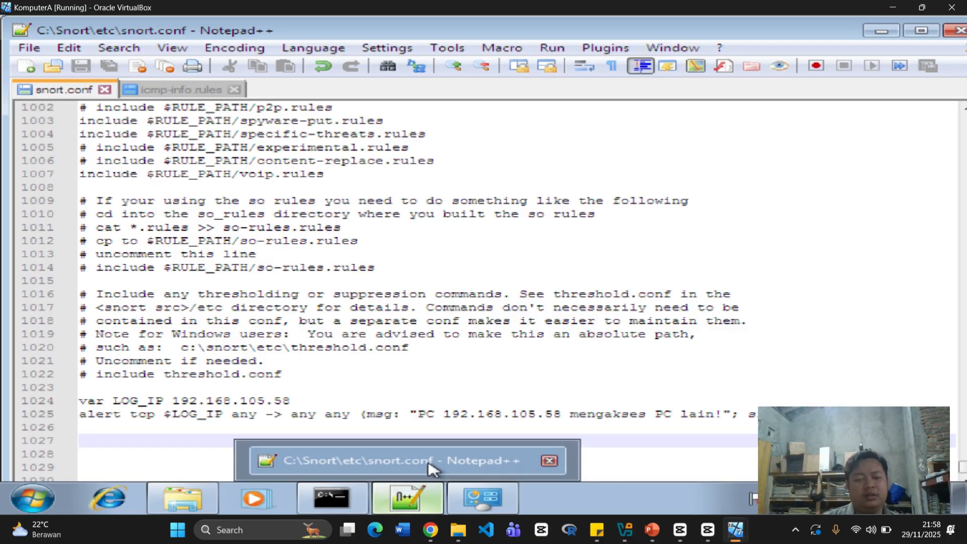
{"action": "left_click", "coordinate": [415, 403]}
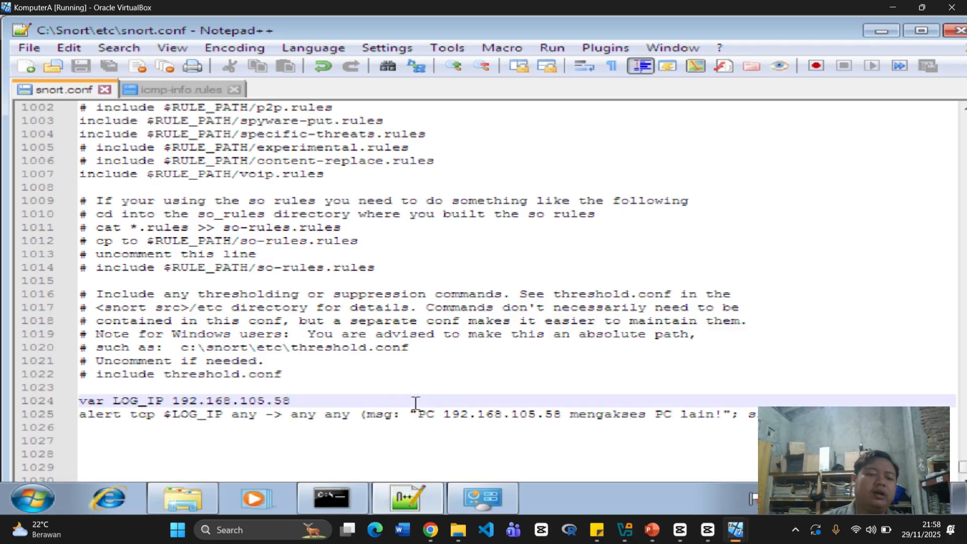
{"action": "left_click", "coordinate": [180, 500]}
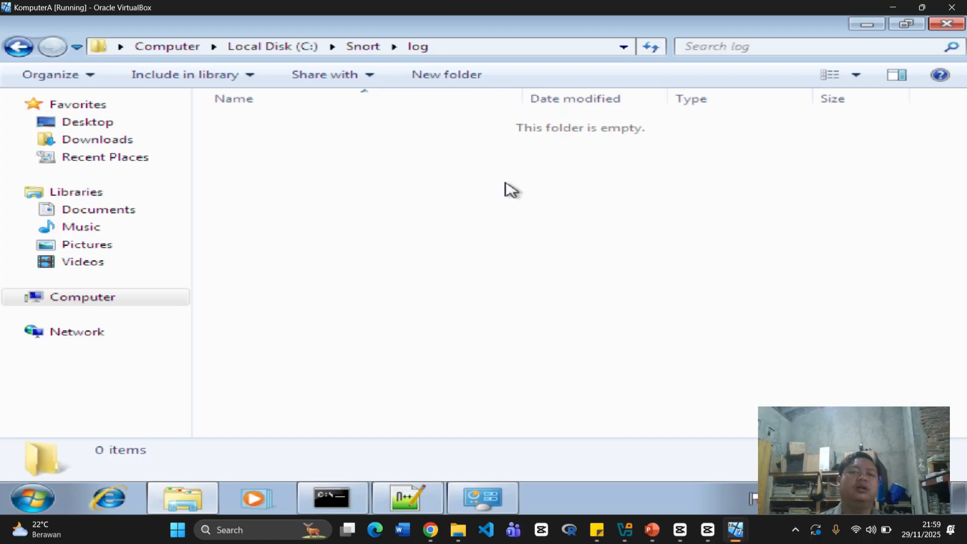
{"action": "left_click_drag", "start_coordinate": [260, 137], "coordinate": [464, 217]}
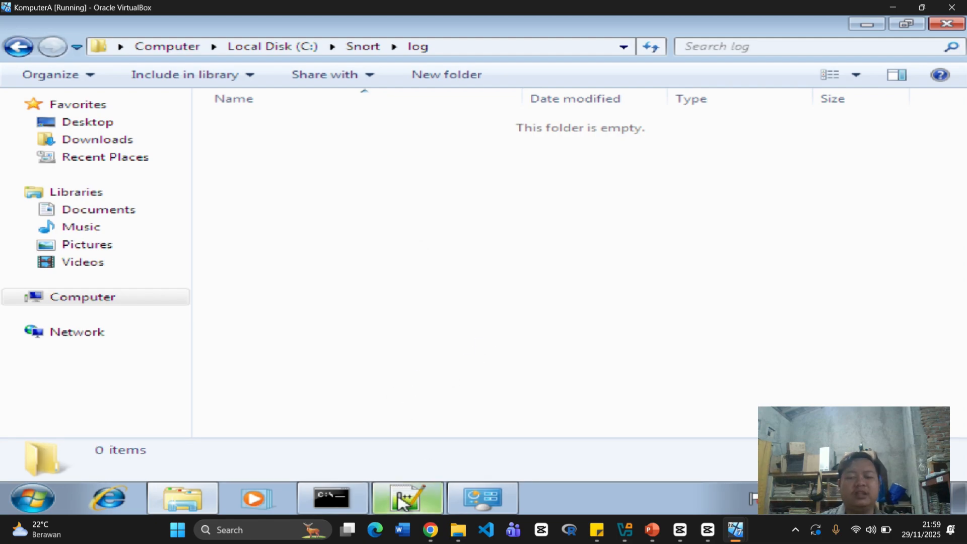
Switch to Chrome and review Gambar 22 and the guide's explanation of the TCP access alert.
{"action": "left_click", "coordinate": [428, 530]}
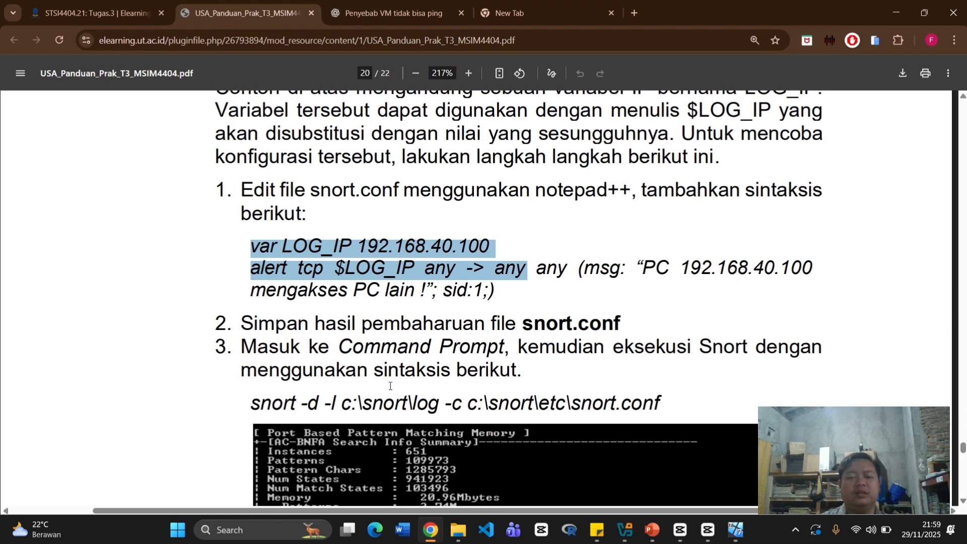
{"action": "scroll", "coordinate": [387, 379], "scroll_direction": "down", "scroll_amount": 8}
{"action": "scroll", "coordinate": [388, 379], "scroll_direction": "down", "scroll_amount": 10}
{"action": "scroll", "coordinate": [385, 362], "scroll_direction": "up", "scroll_amount": 6}
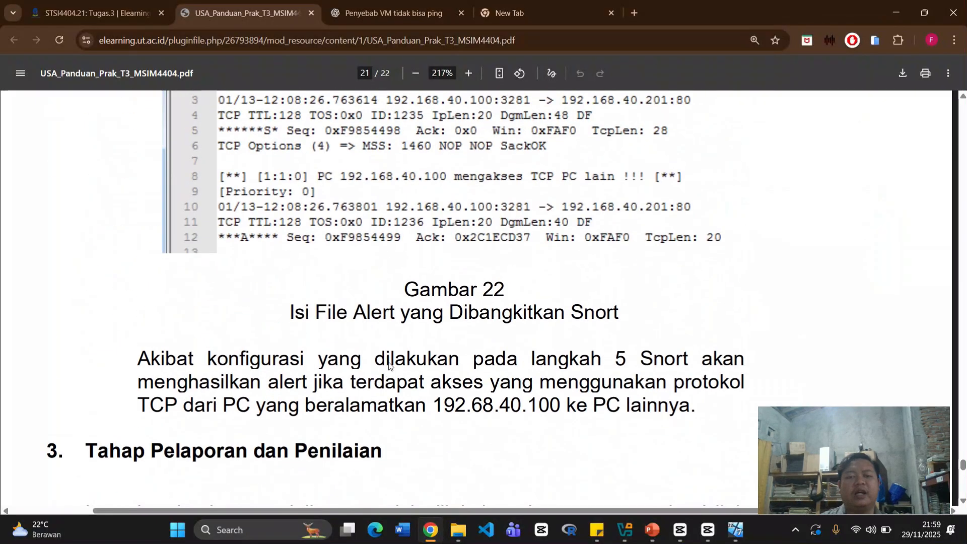
Review steps 4 and 5 of the guide on TCP access from 192.168.40.100 and the alert.ids sample in Gambar 22.
{"action": "scroll", "coordinate": [384, 361], "scroll_direction": "up", "scroll_amount": 5}
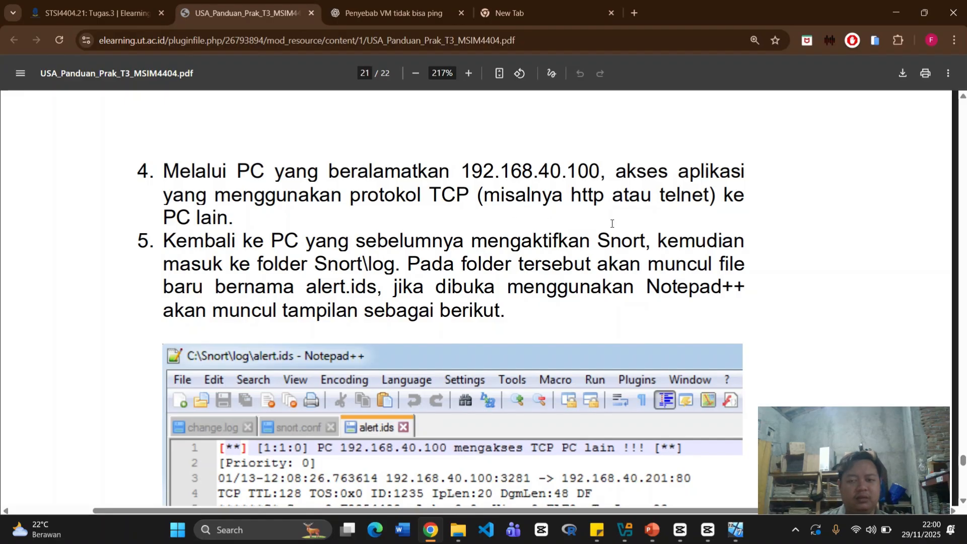
{"action": "scroll", "coordinate": [599, 310], "scroll_direction": "down", "scroll_amount": 4}
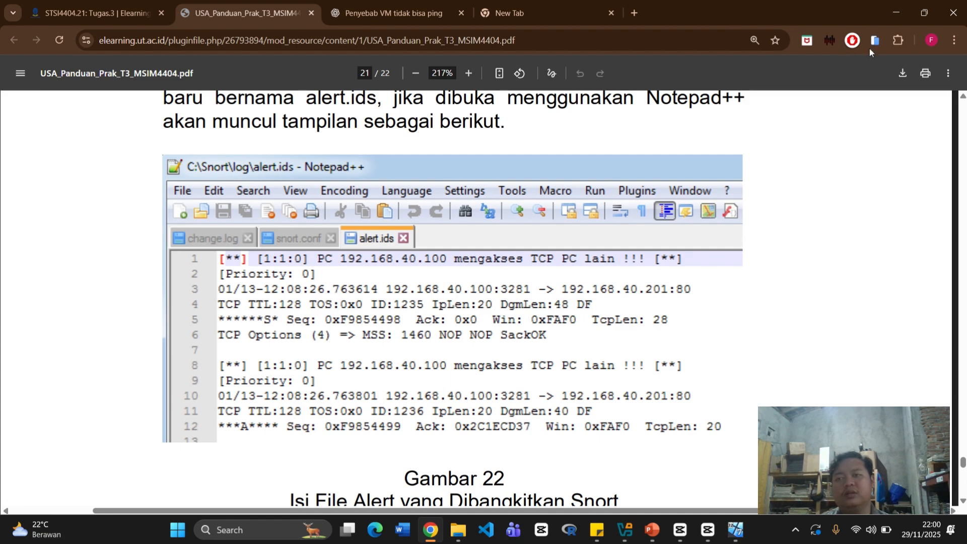
{"action": "scroll", "coordinate": [486, 371], "scroll_direction": "down", "scroll_amount": 4}
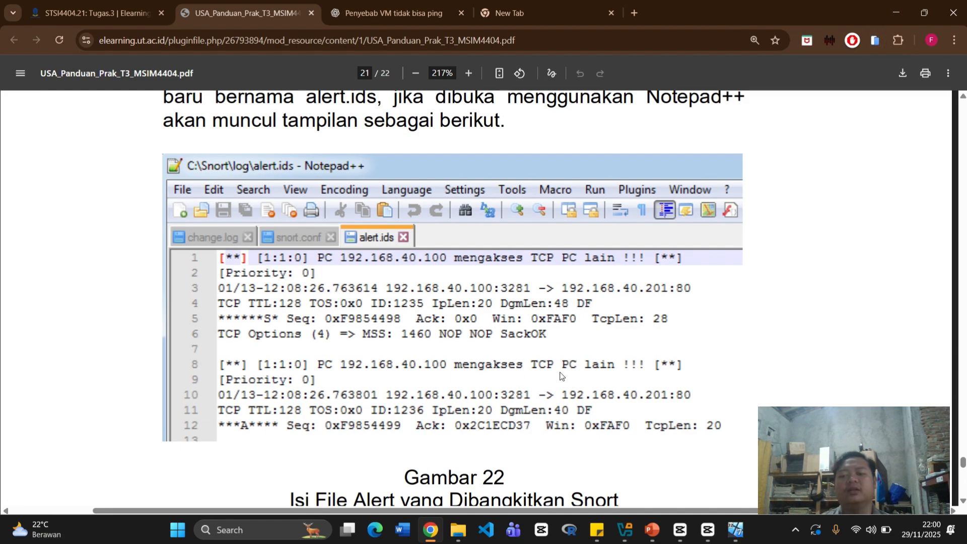
{"action": "scroll", "coordinate": [536, 355], "scroll_direction": "up", "scroll_amount": 3}
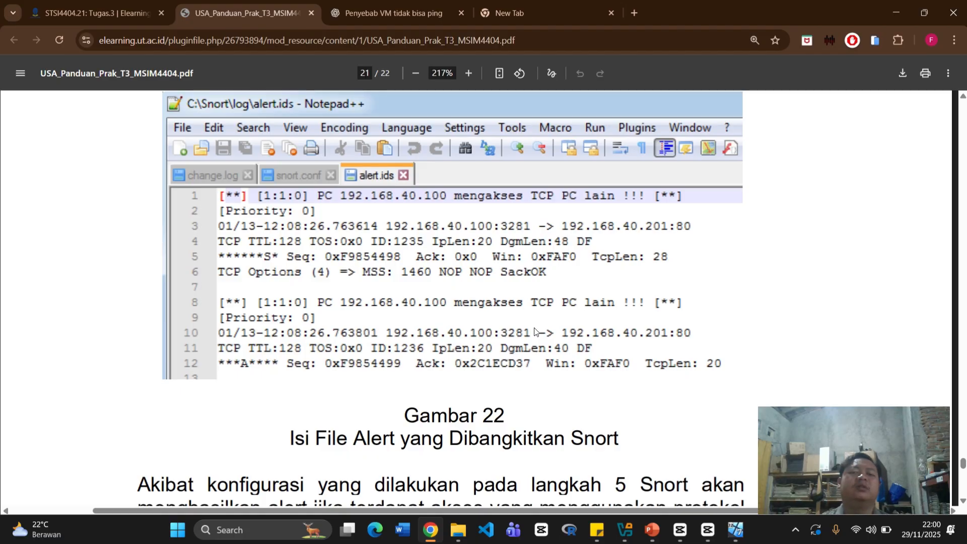
{"action": "scroll", "coordinate": [508, 388], "scroll_direction": "up", "scroll_amount": 7}
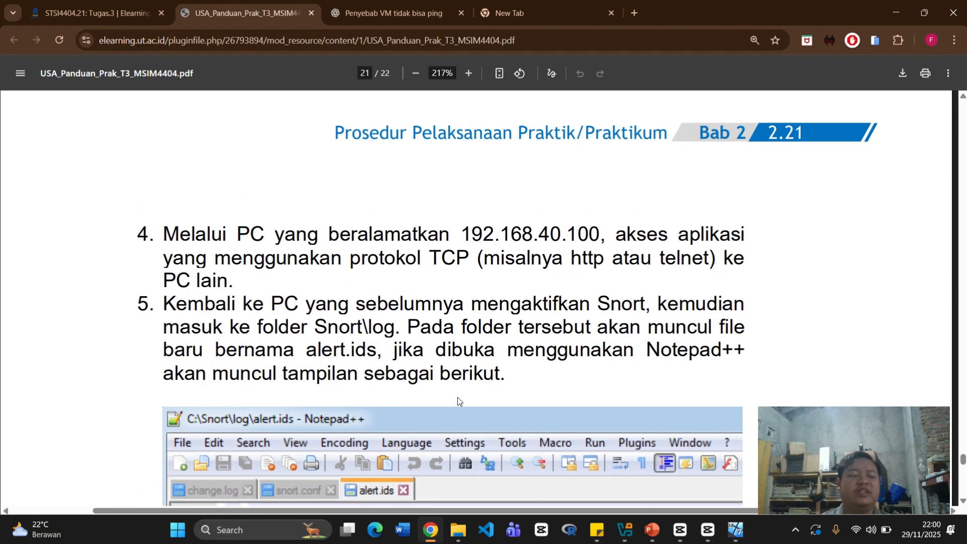
{"action": "scroll", "coordinate": [443, 390], "scroll_direction": "up", "scroll_amount": 1}
{"action": "scroll", "coordinate": [443, 390], "scroll_direction": "up", "scroll_amount": 18}
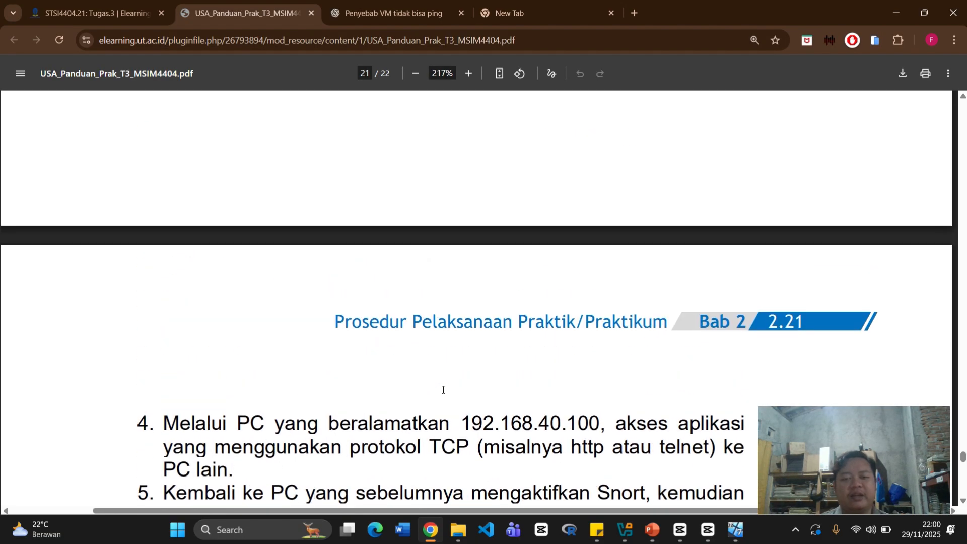